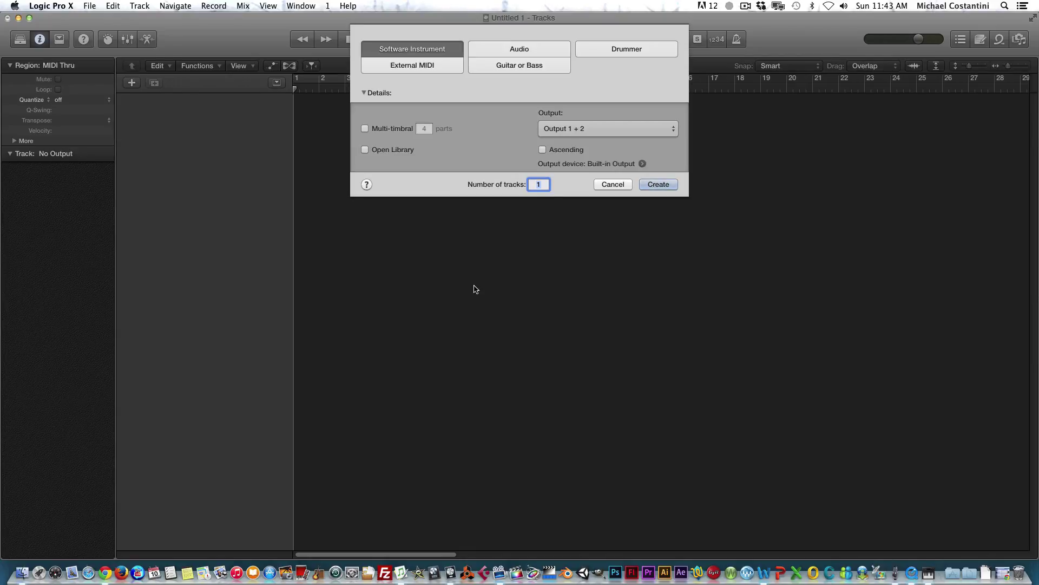
- Create one External MIDI track in the new project
left_click(423, 65)
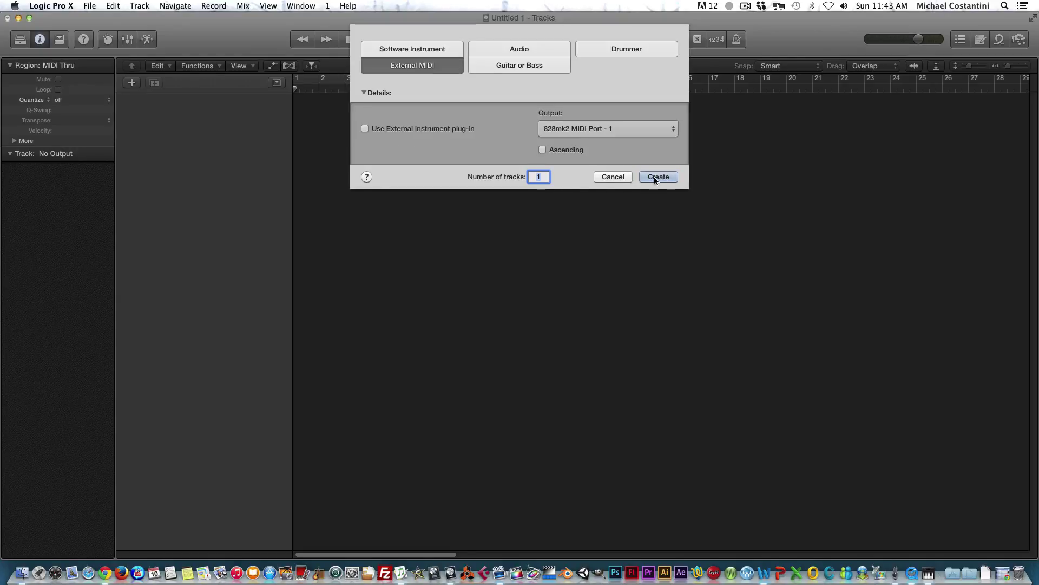
left_click(653, 177)
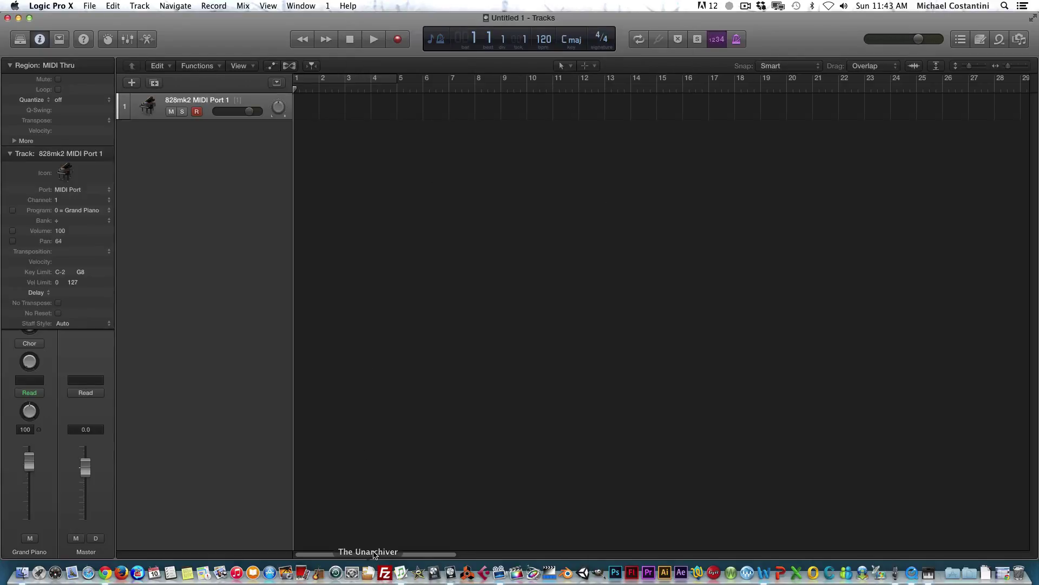
- Switch to Reason and disconnect the Master Section's output cables from the Hardware Interface's audio outputs on the back of the rack
left_click(467, 572)
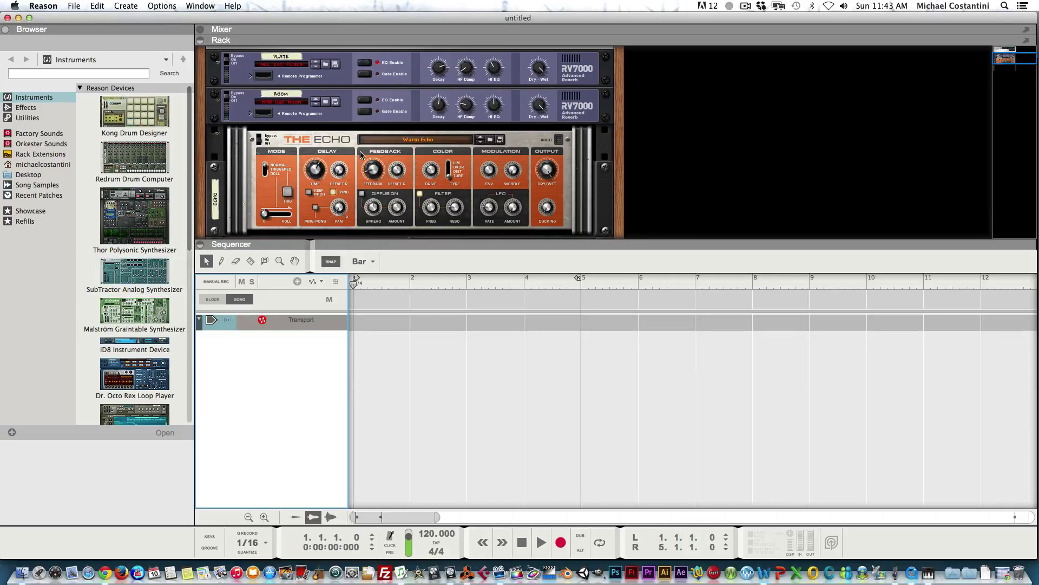
key("Tab")
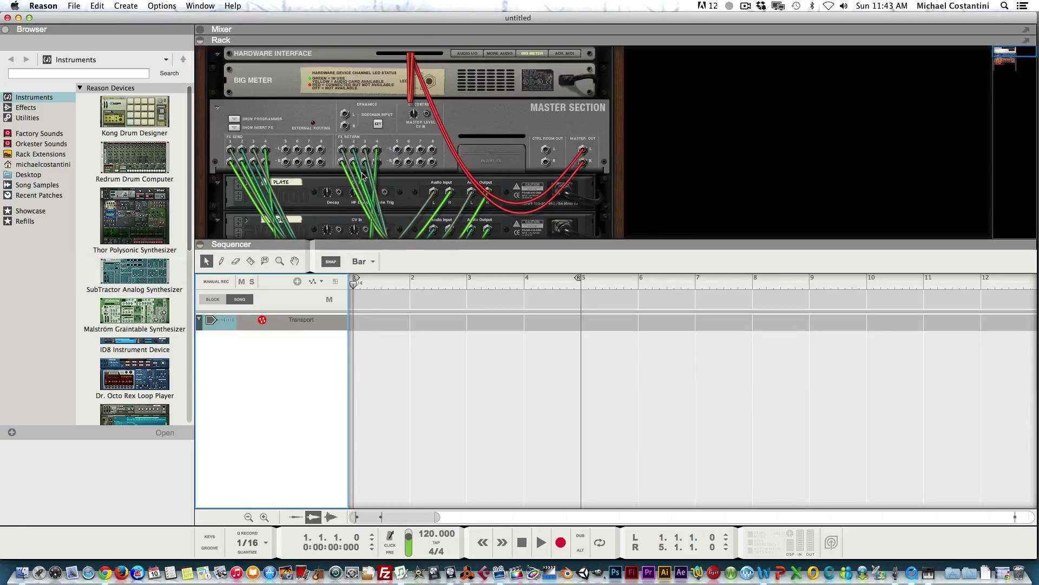
left_click(474, 53)
left_click_drag(474, 80, 713, 78)
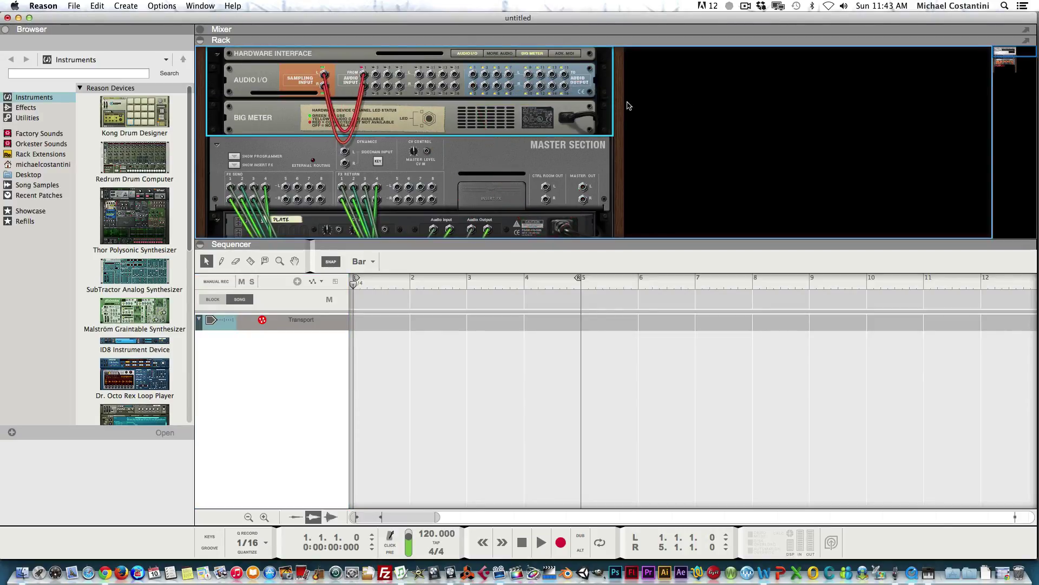
scroll(469, 95, "down", 10)
key("Tab")
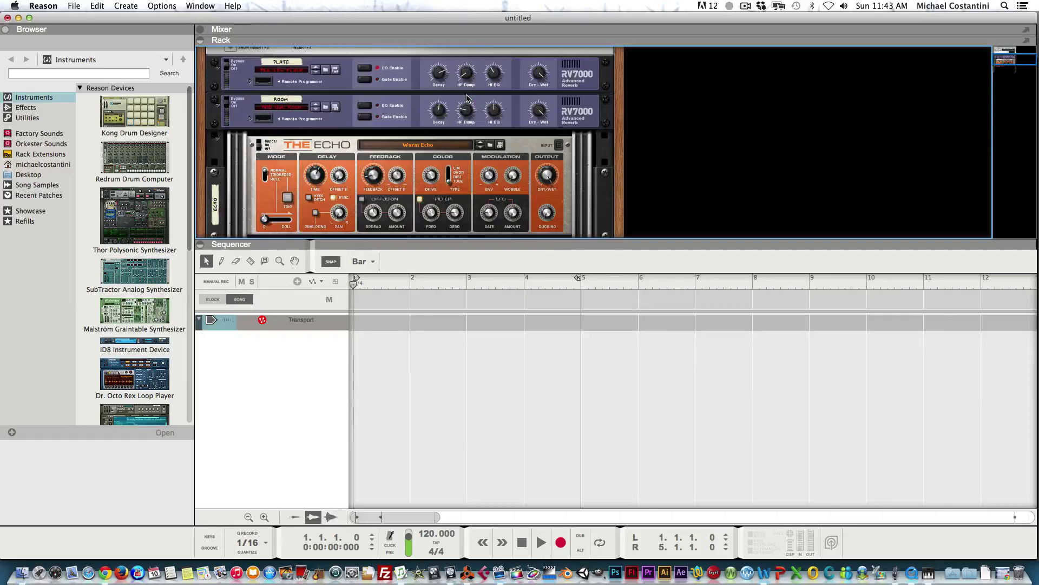
- Add a SubTractor synthesizer to the rack and reroute its main audio output cable to Hardware Interface output 3
left_click(135, 274)
left_click_drag(130, 270, 301, 195)
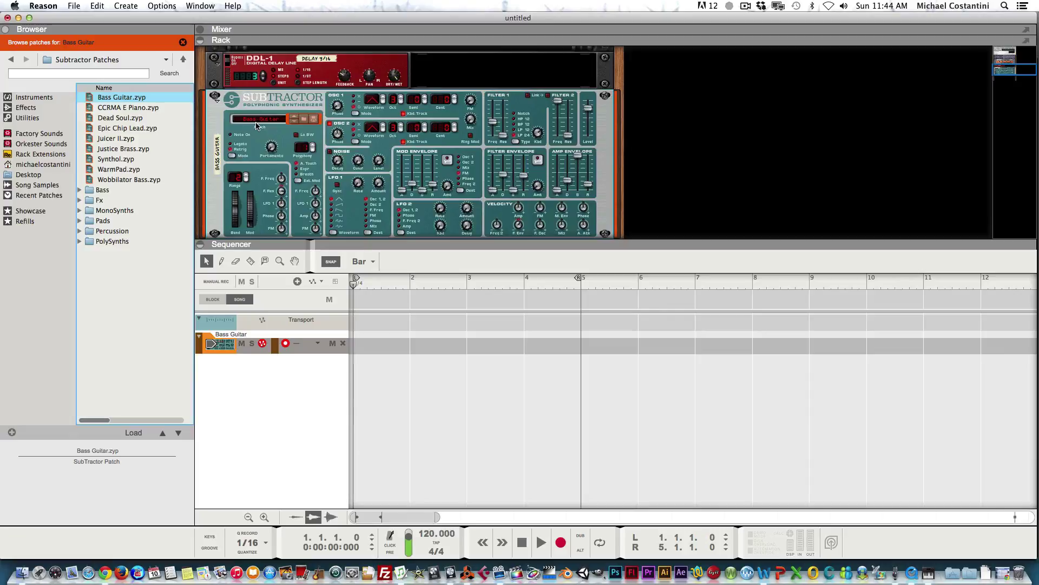
key("Tab")
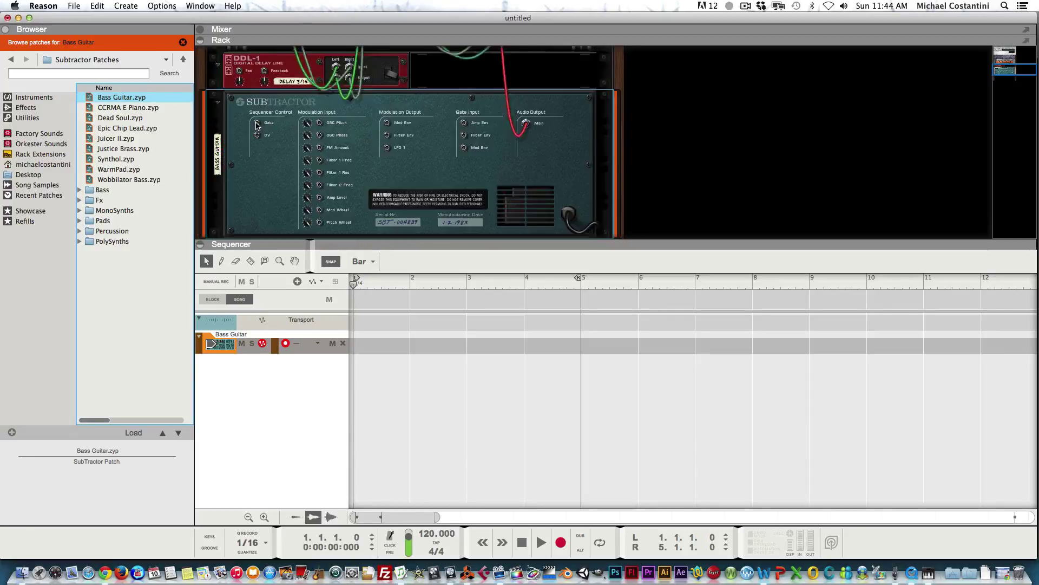
scroll(485, 173, "up", 3)
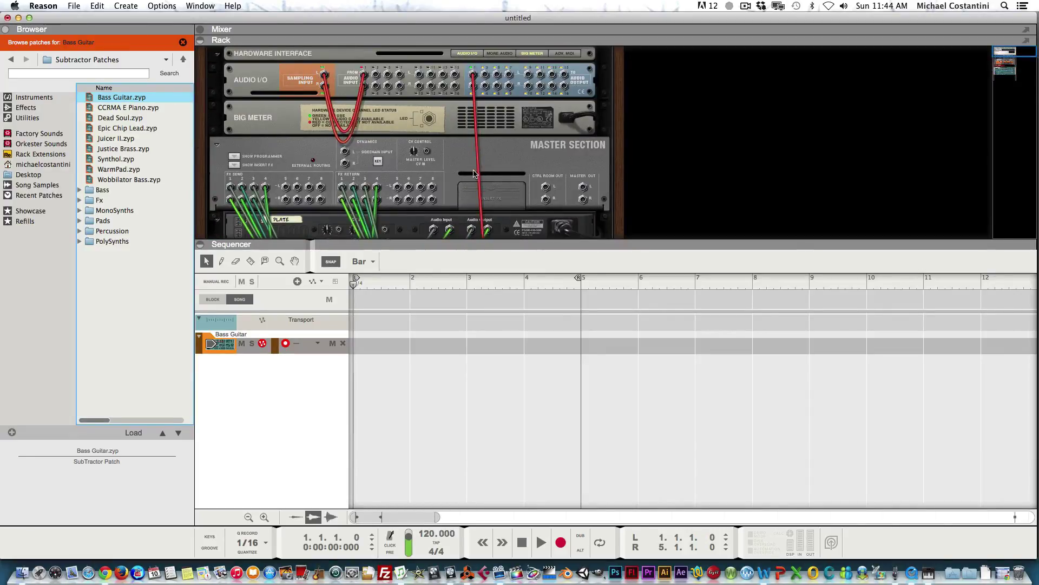
left_click(477, 77)
left_click_drag(474, 75, 485, 75)
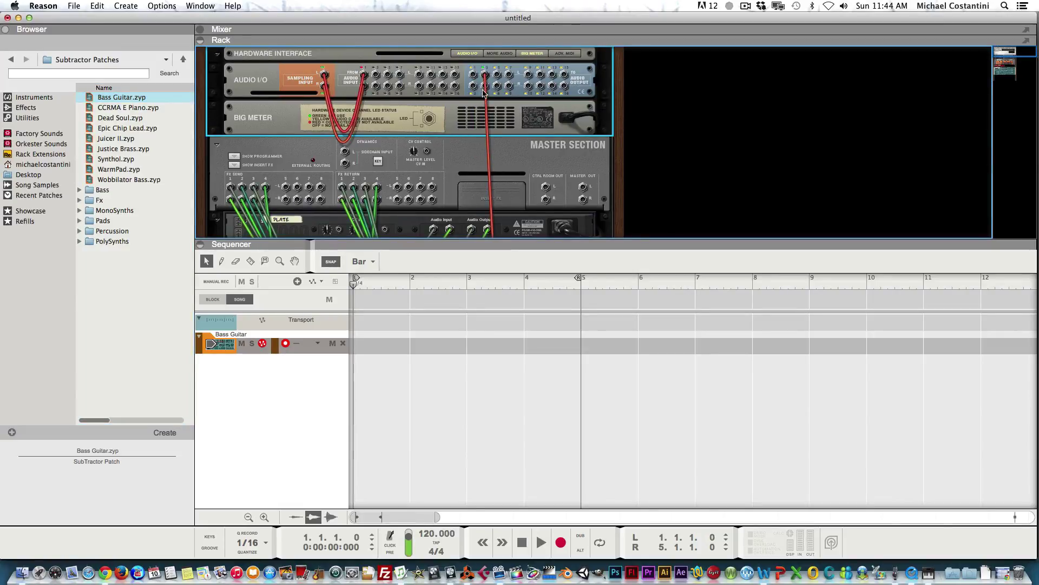
scroll(484, 97, "down", 10)
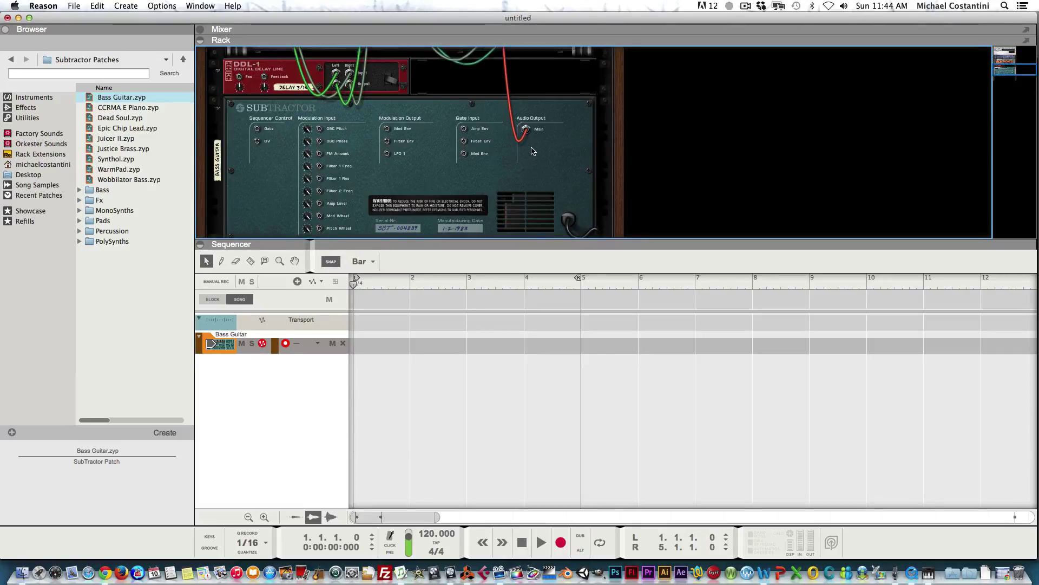
scroll(533, 150, "up", 10)
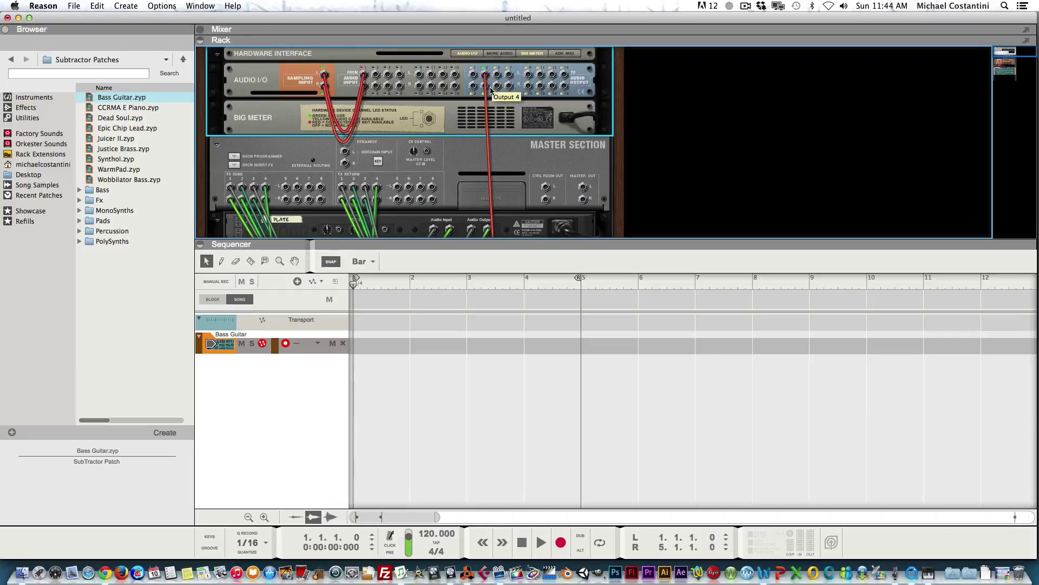
key("Tab")
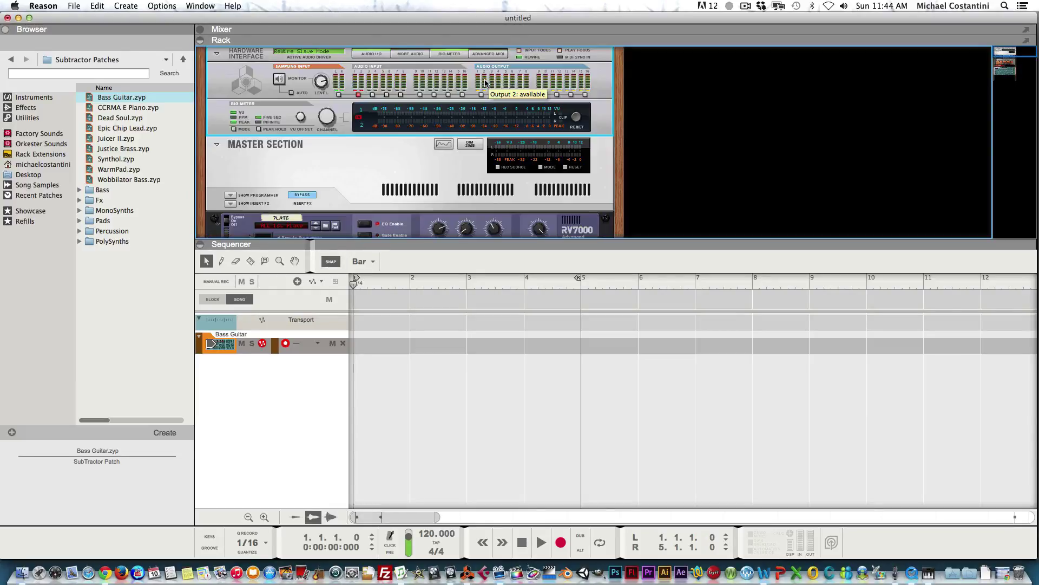
- Switch to Logic Pro X and assign the external MIDI track to Reason's Bass Guitar instrument from the Library
left_click(449, 573)
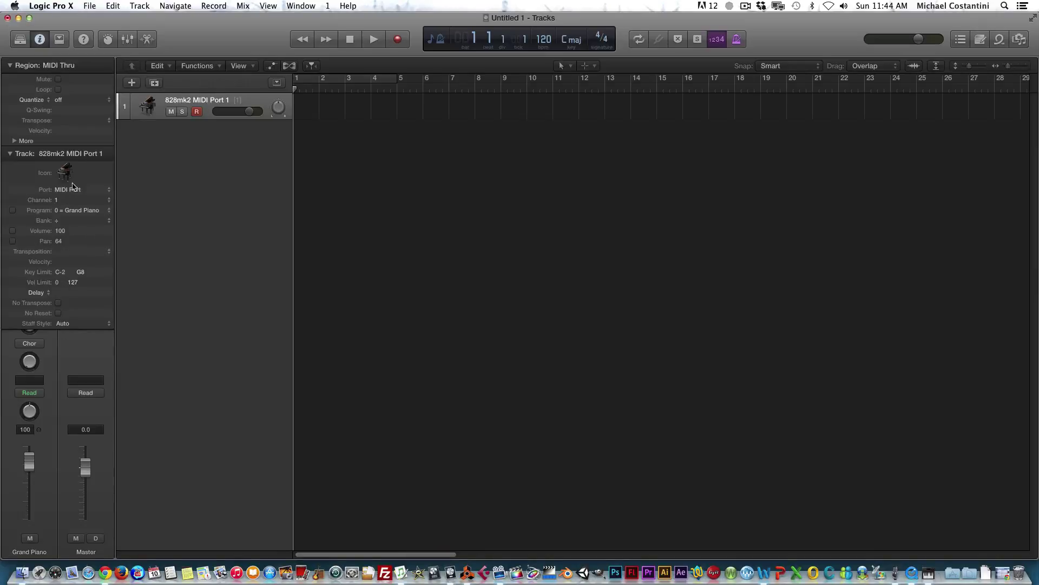
left_click(20, 39)
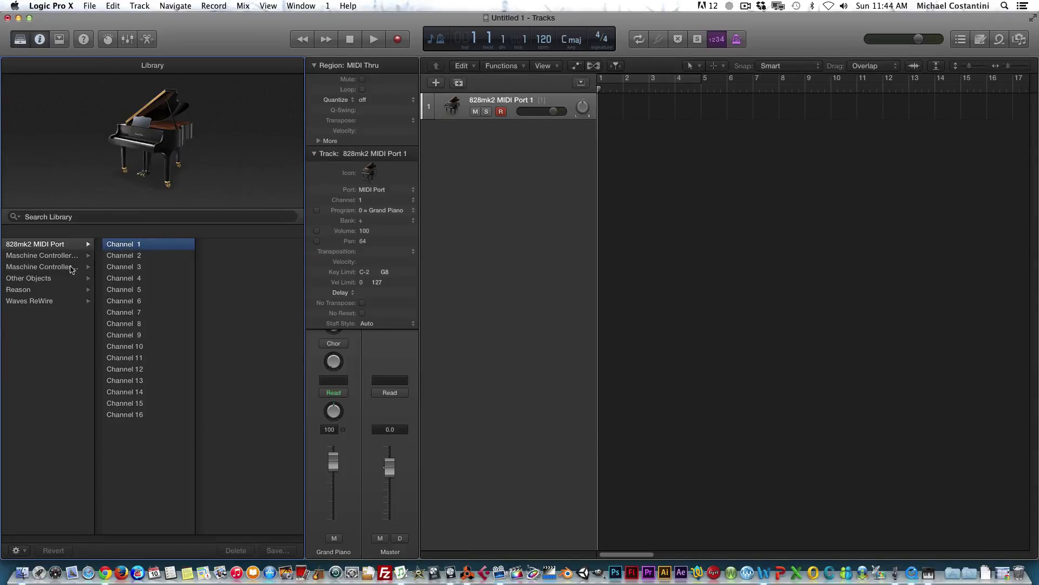
left_click(37, 293)
left_click(143, 334)
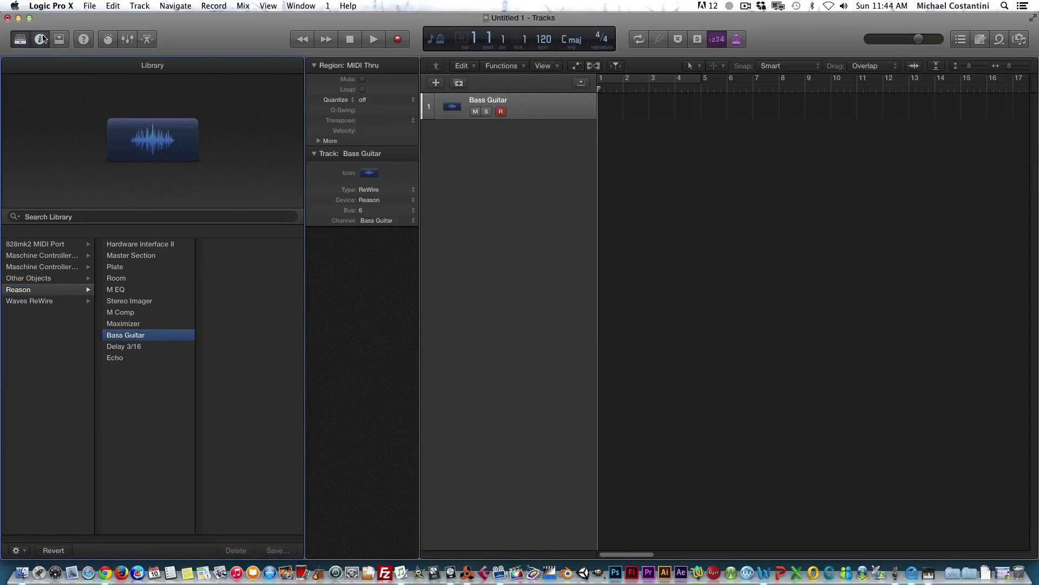
left_click(21, 40)
- Create a new auxiliary channel strip in the mixer and set its level to 0 dB
left_click(127, 39)
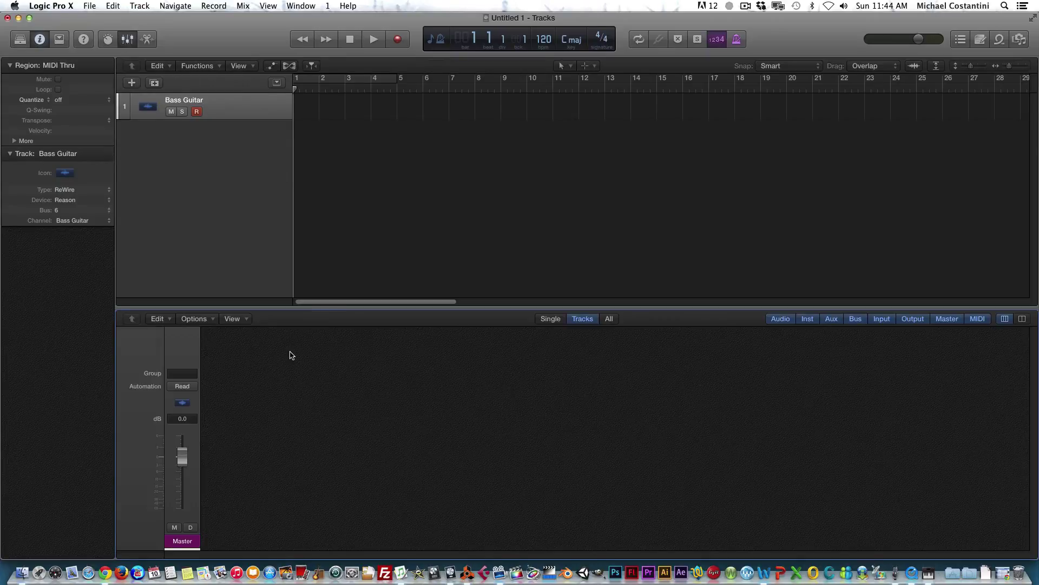
left_click(194, 318)
left_click(231, 352)
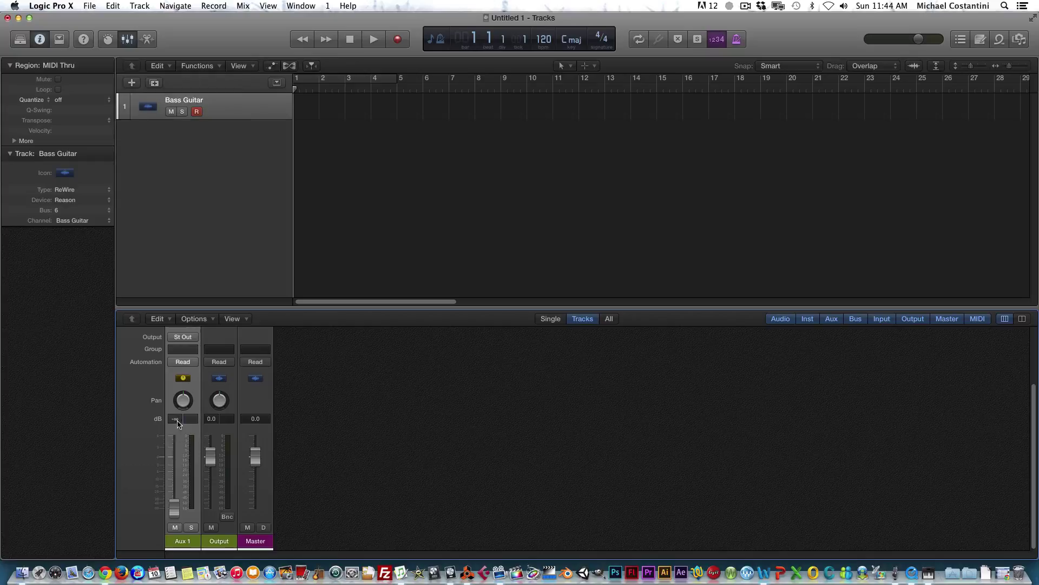
type("0")
key("Return")
- Set the input of the Aux 1 channel strip to the Reason channel R:C4
scroll(190, 433, "up", 3)
left_click(188, 370)
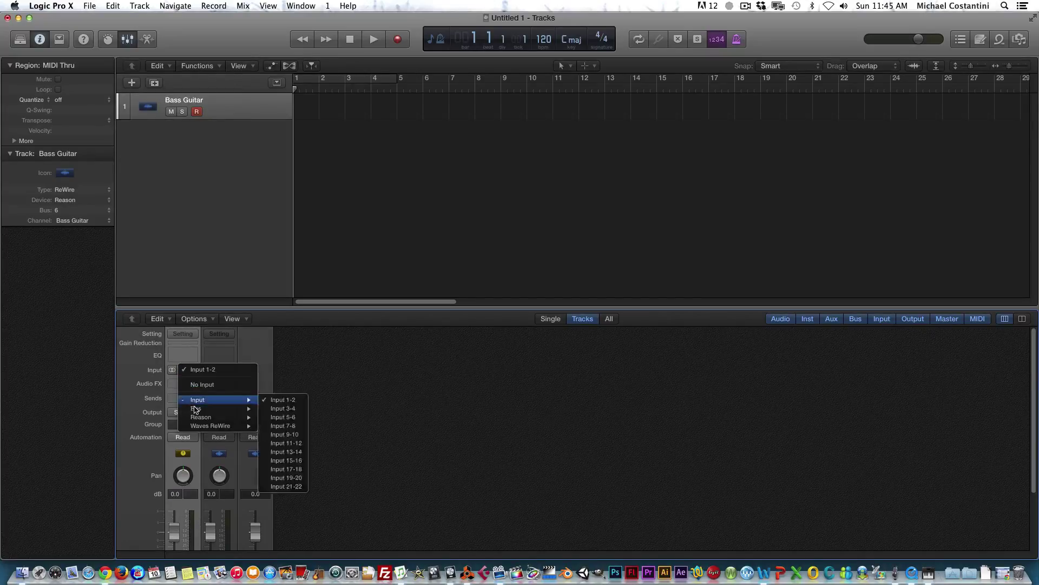
mouse_move(217, 417)
left_click(276, 291)
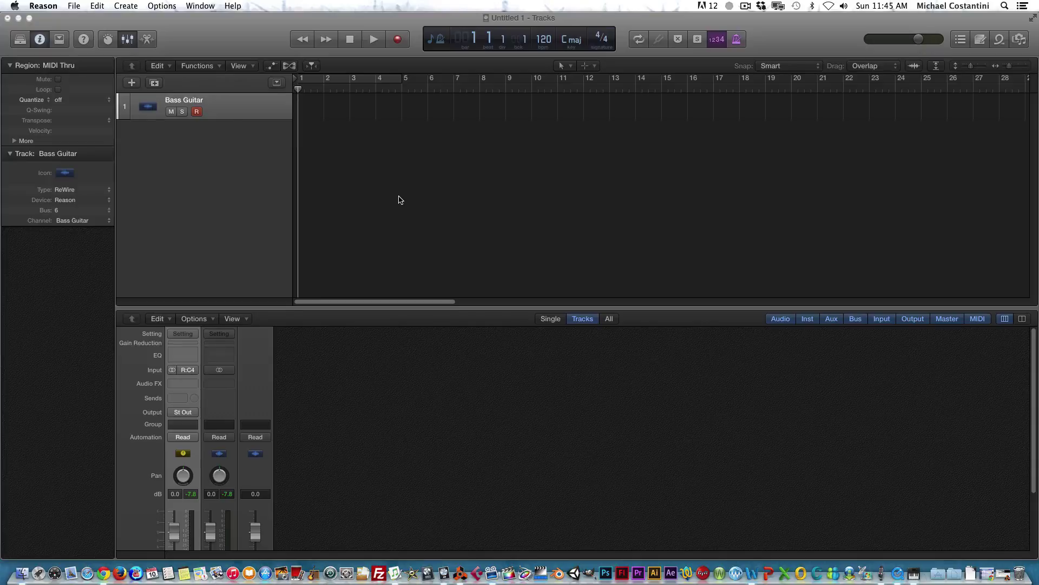
- Switch to Reason, add an RPG-8 Monophonic Arpeggiator below the SubTractor and enable its pattern
left_click(459, 573)
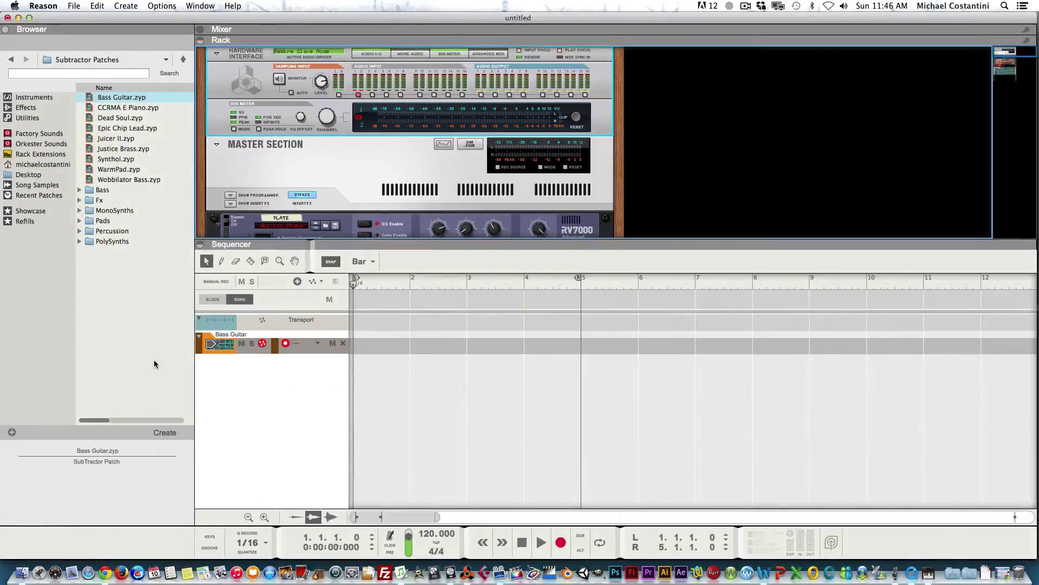
scroll(335, 213, "down", 10)
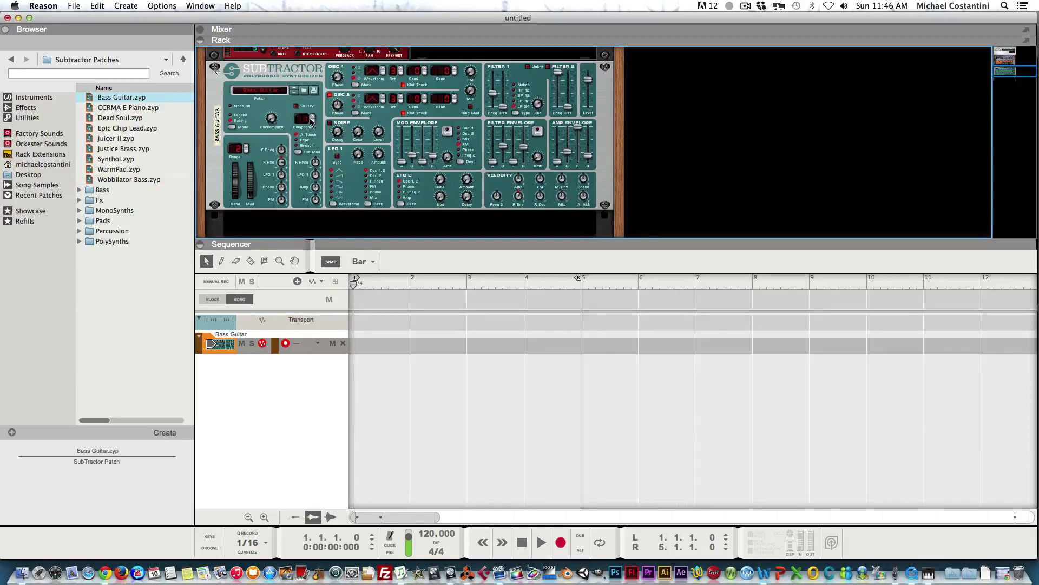
left_click(30, 118)
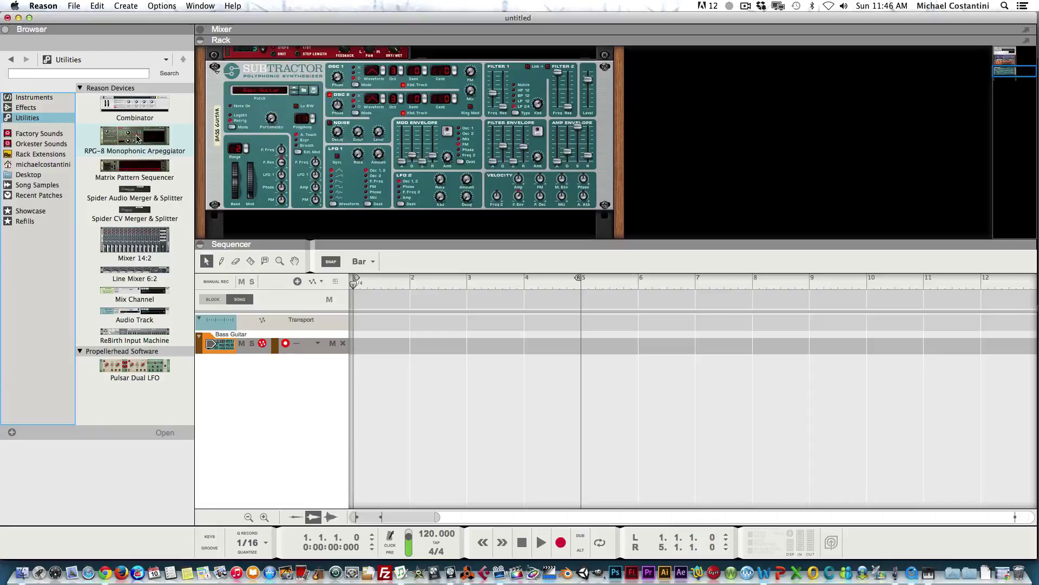
mouse_move(136, 140)
left_mouse_down()
mouse_move(201, 152)
mouse_move(297, 221)
left_mouse_up()
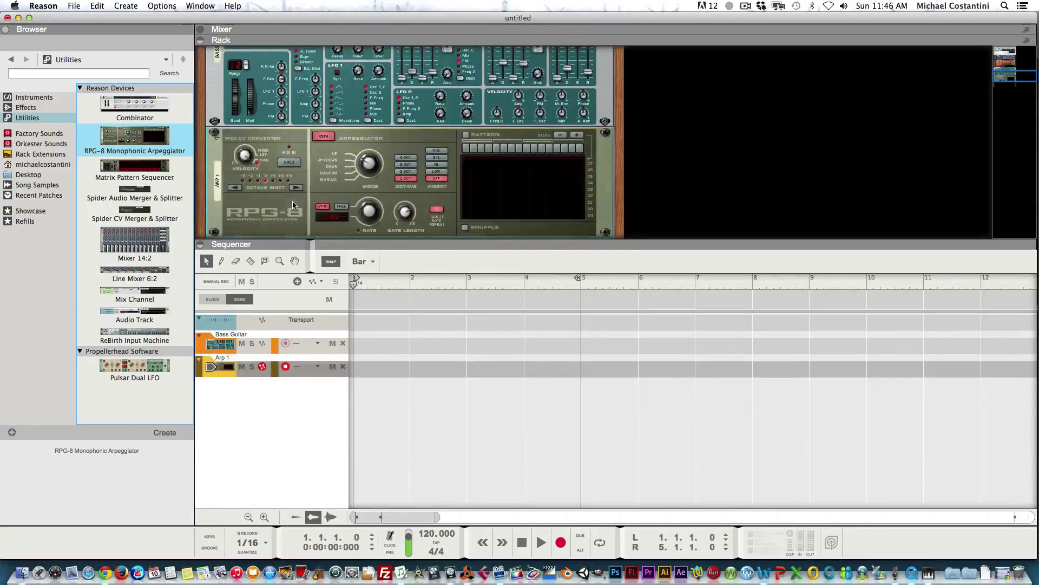
left_click(467, 135)
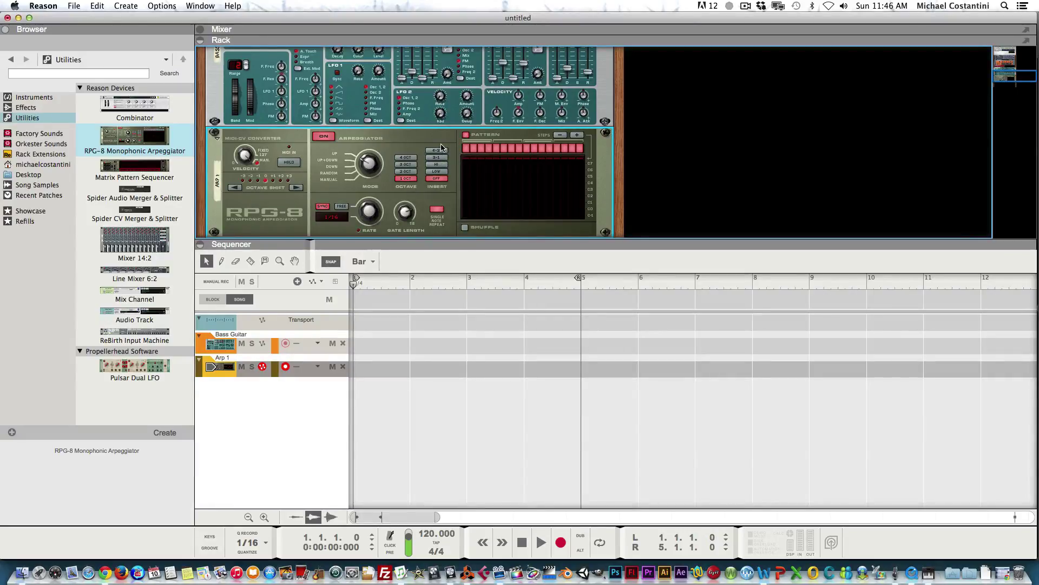
- Cable the RPG-8's Gate CV Out and Note CV Out to the SubTractor's Gate and CV sequencer control inputs
key("Tab")
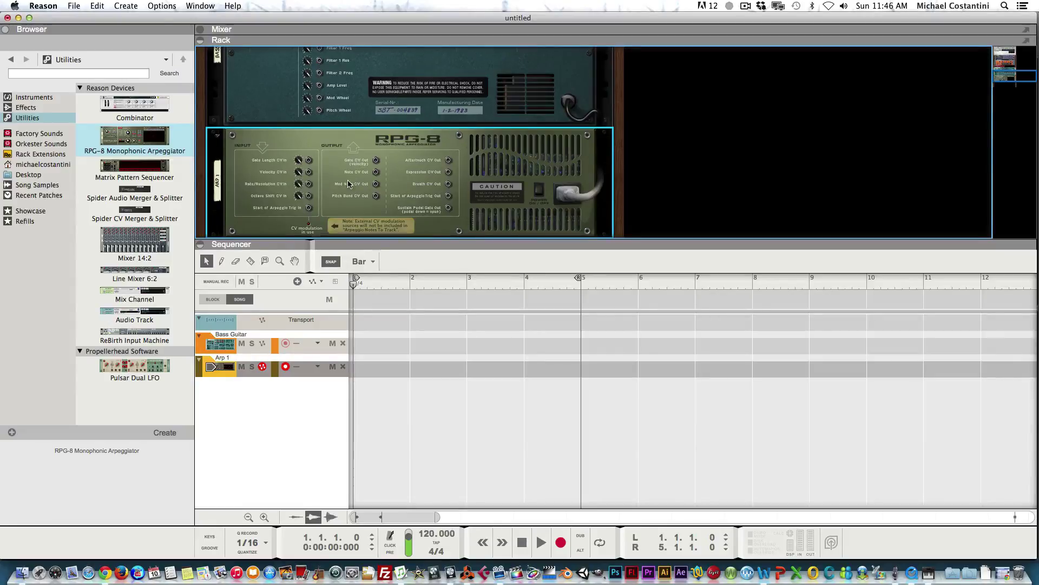
scroll(349, 183, "up", 3)
scroll(394, 200, "down", 3)
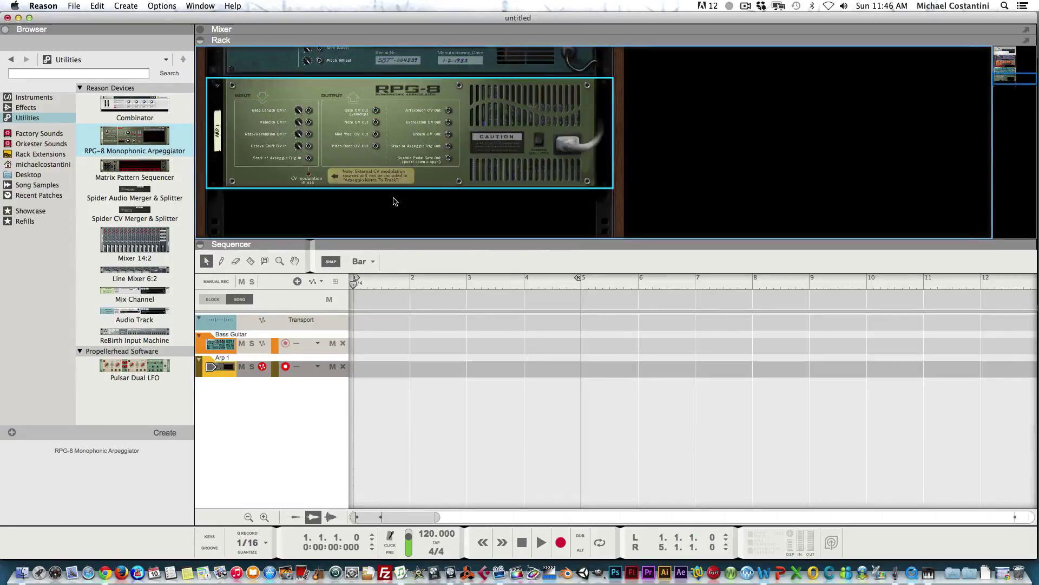
scroll(395, 201, "up", 2)
left_click_drag(403, 241, 409, 325)
scroll(421, 310, "up", 5)
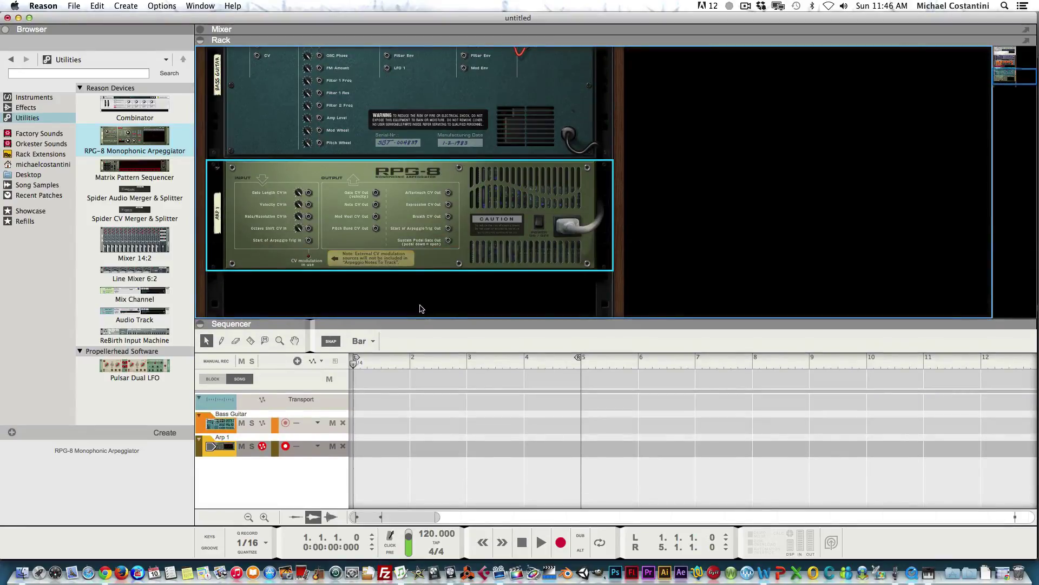
scroll(421, 309, "down", 3)
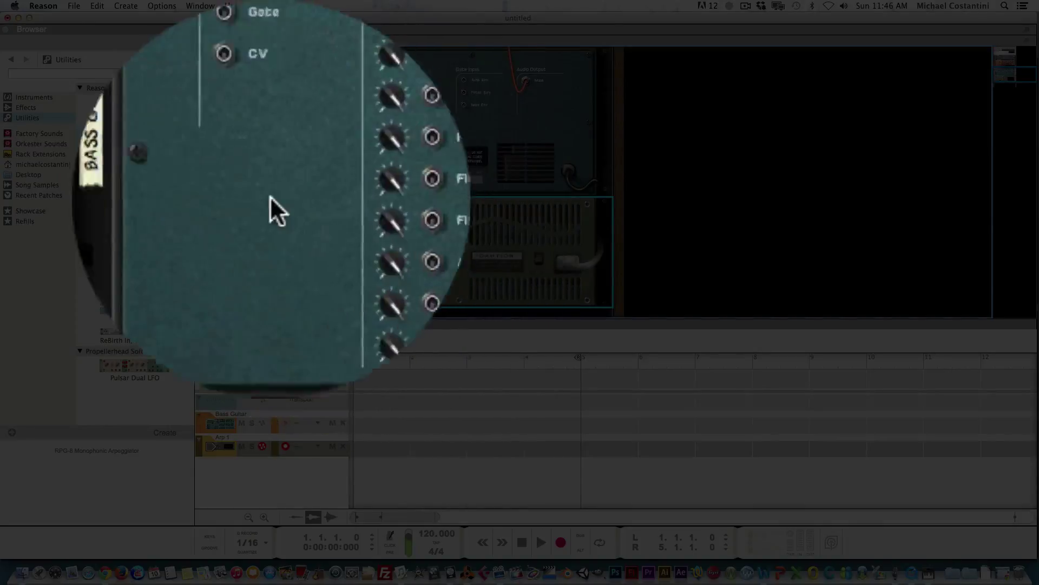
left_click_drag(376, 229, 258, 80)
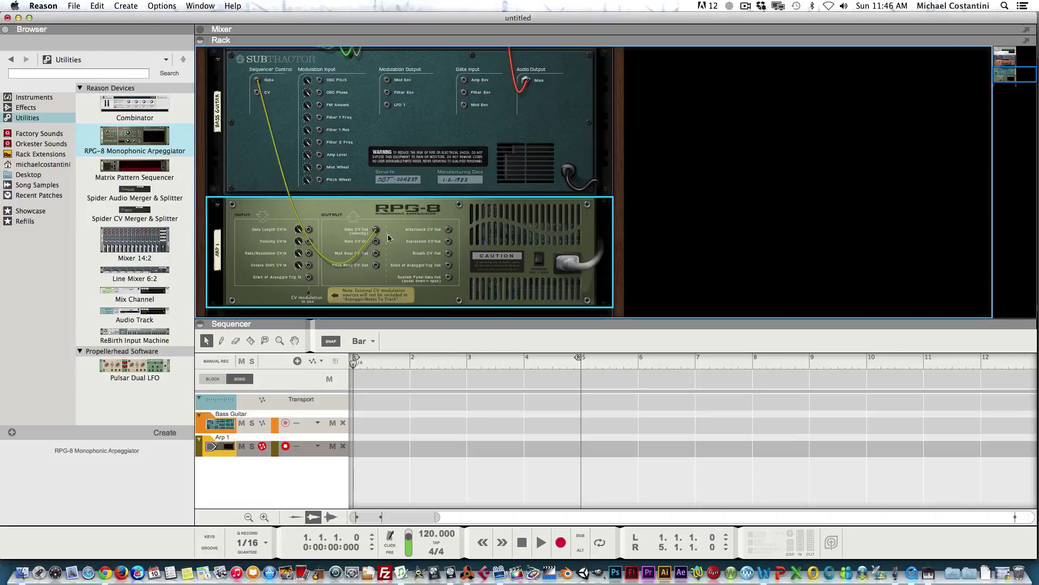
left_click_drag(376, 242, 261, 95)
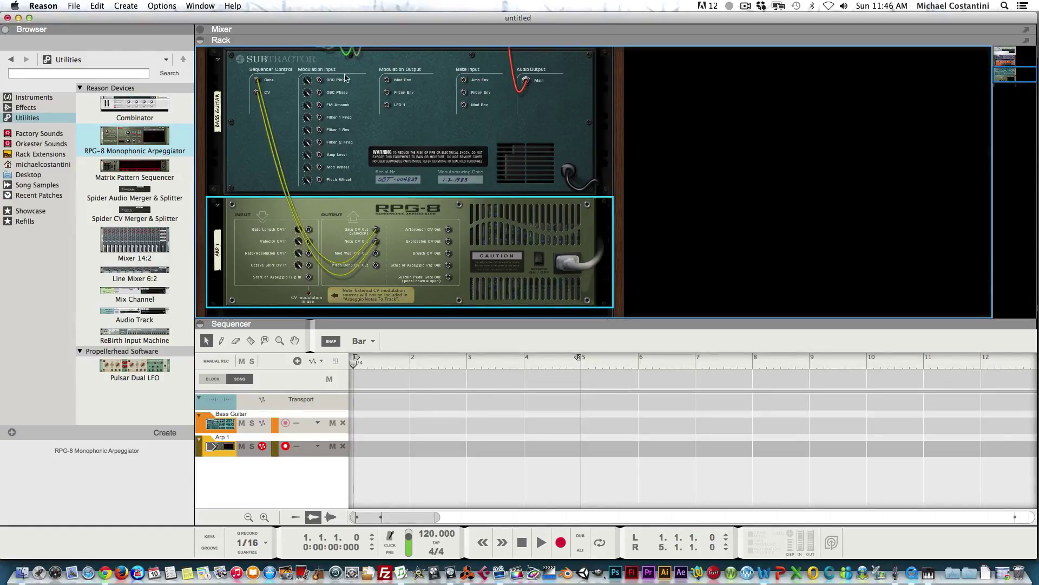
- Turn off steps 2, 6, 10, 12 and 14 in the RPG-8's pattern on the front of the rack
key("Tab")
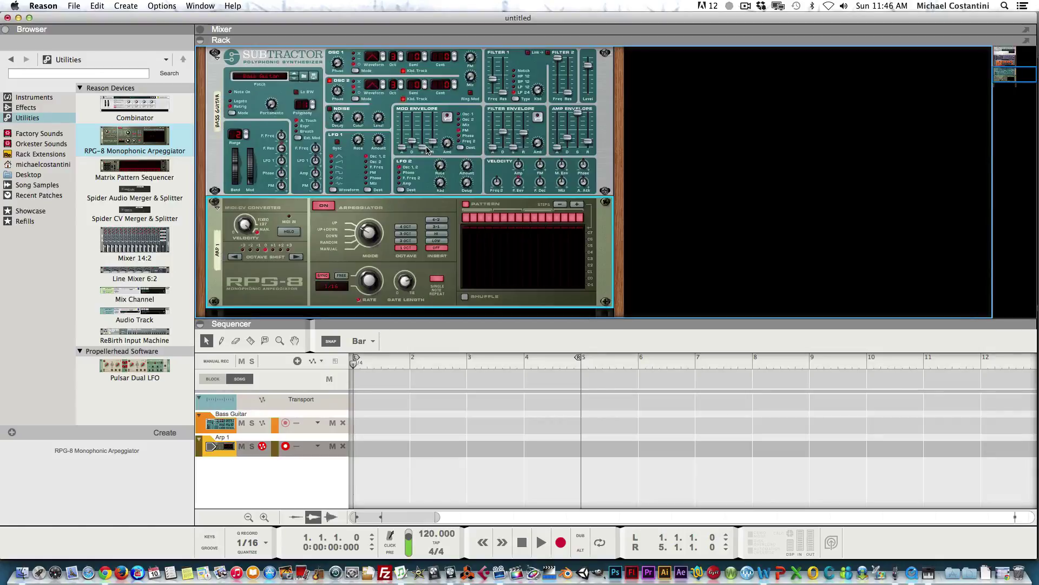
left_click(476, 218)
left_click(504, 218)
left_click(534, 217)
left_click(550, 217)
left_click(565, 217)
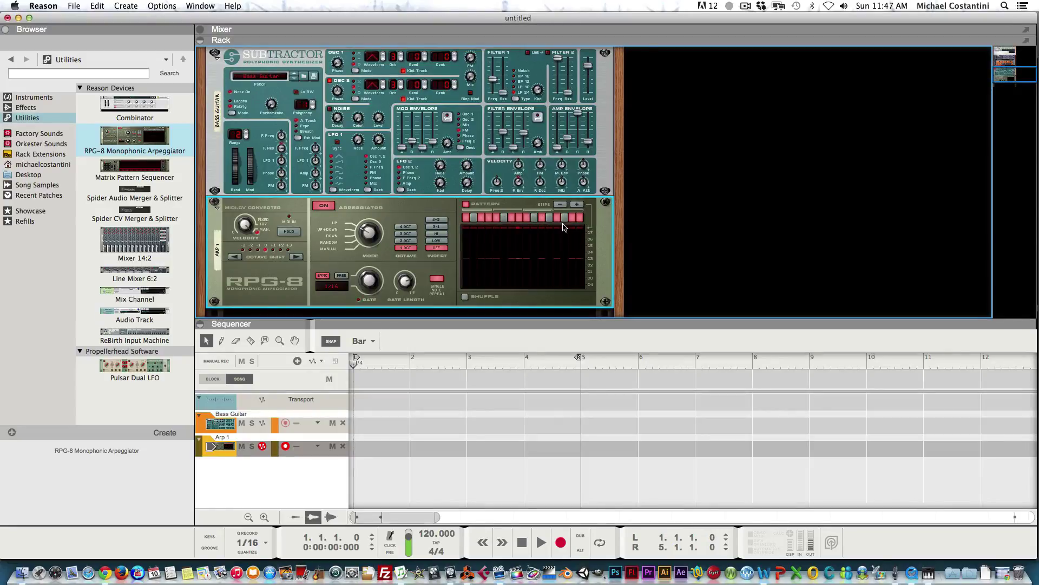
- Try the RPG-8's 4 Oct range and settle on 2 Oct
left_click(399, 227)
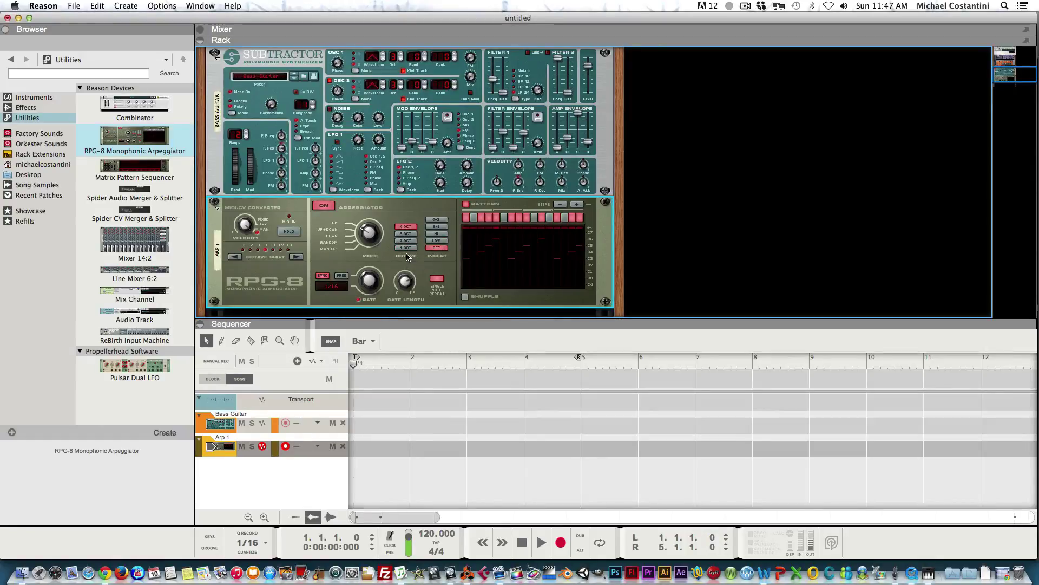
left_click(406, 241)
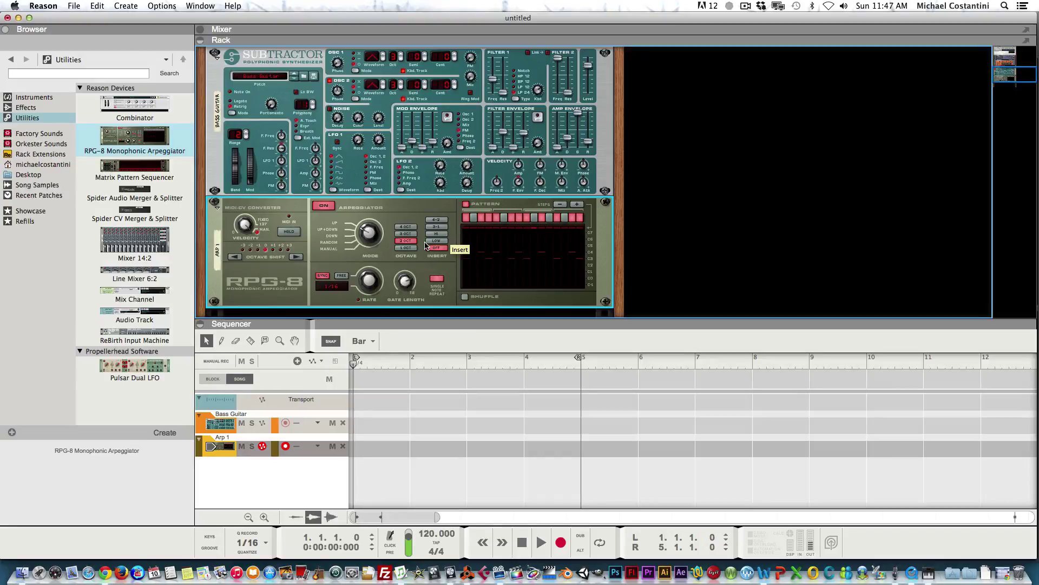
- Switch to Logic Pro X and record a sustained note on the Bass Guitar track over about four bars
left_click(18, 19)
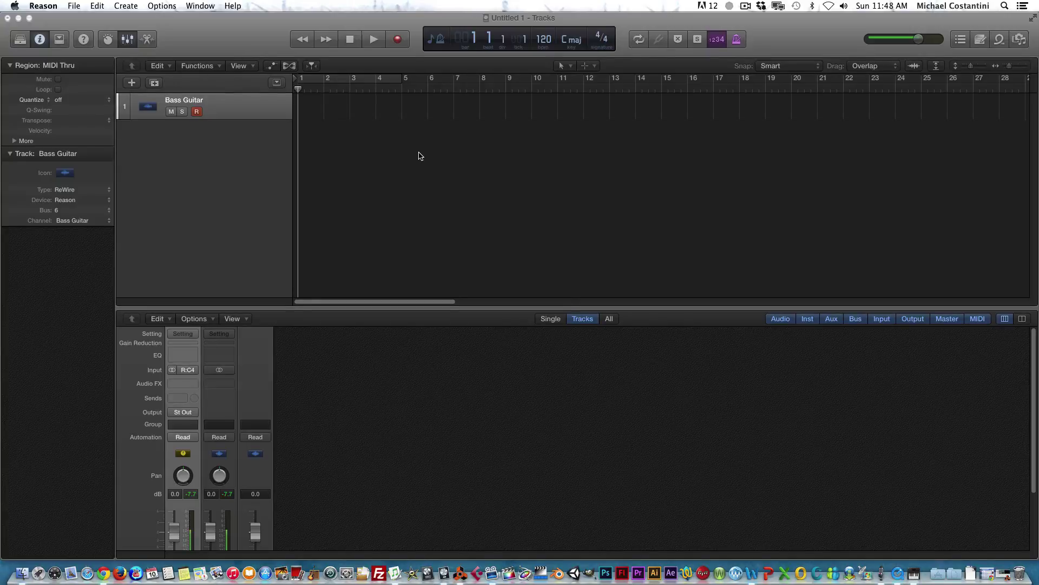
left_click(396, 41)
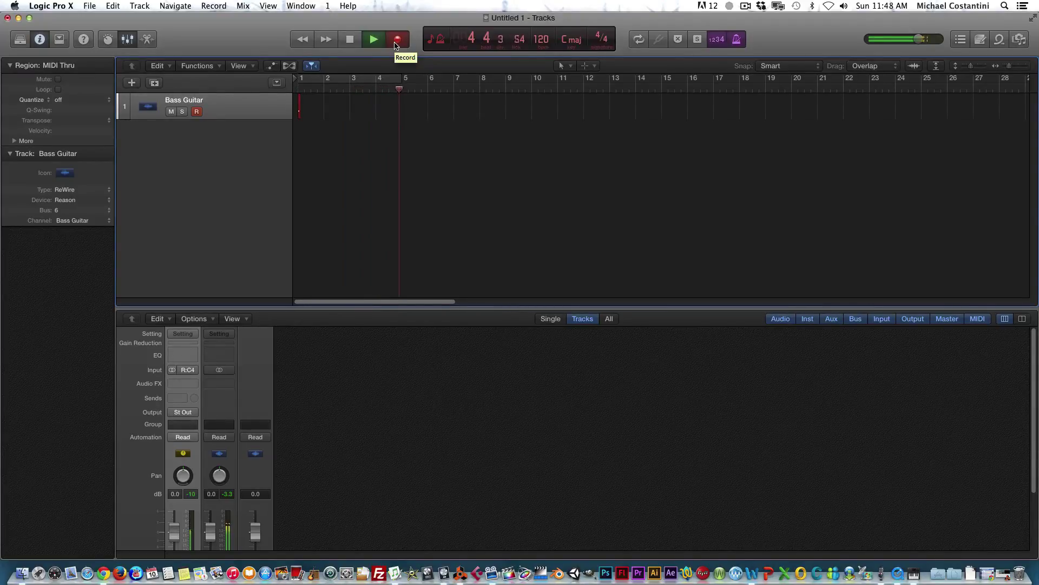
key("space")
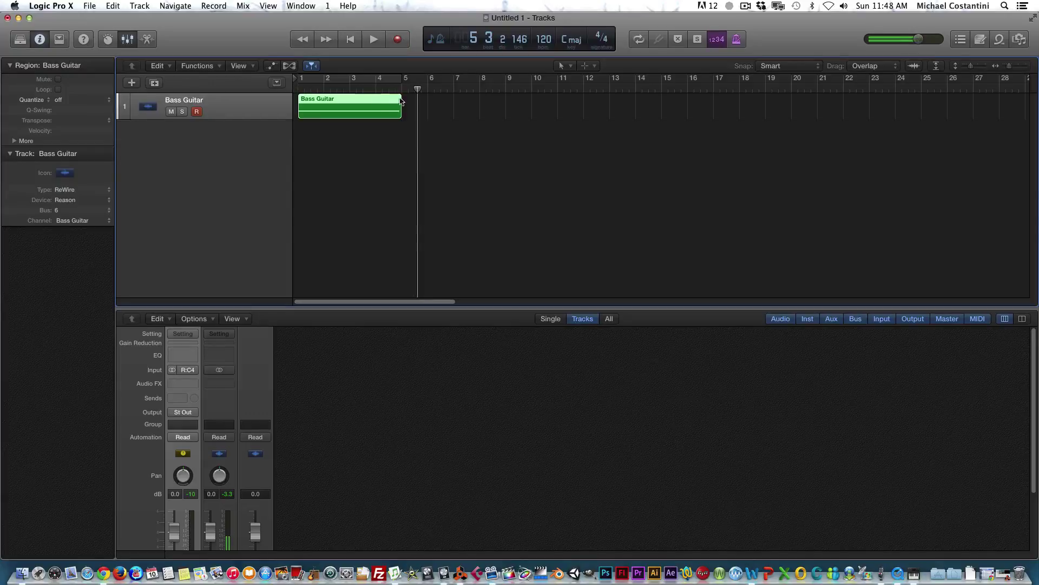
- Inspect the recorded note of the Bass Guitar region in the Piano Roll and close the editor
double_click(356, 101)
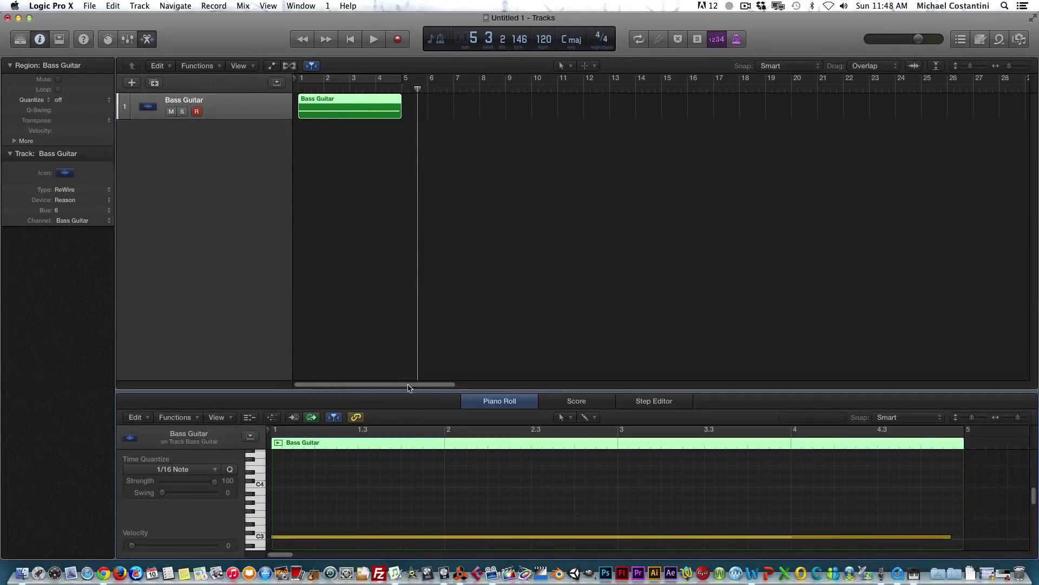
scroll(406, 485, "down", 3)
left_click(276, 494)
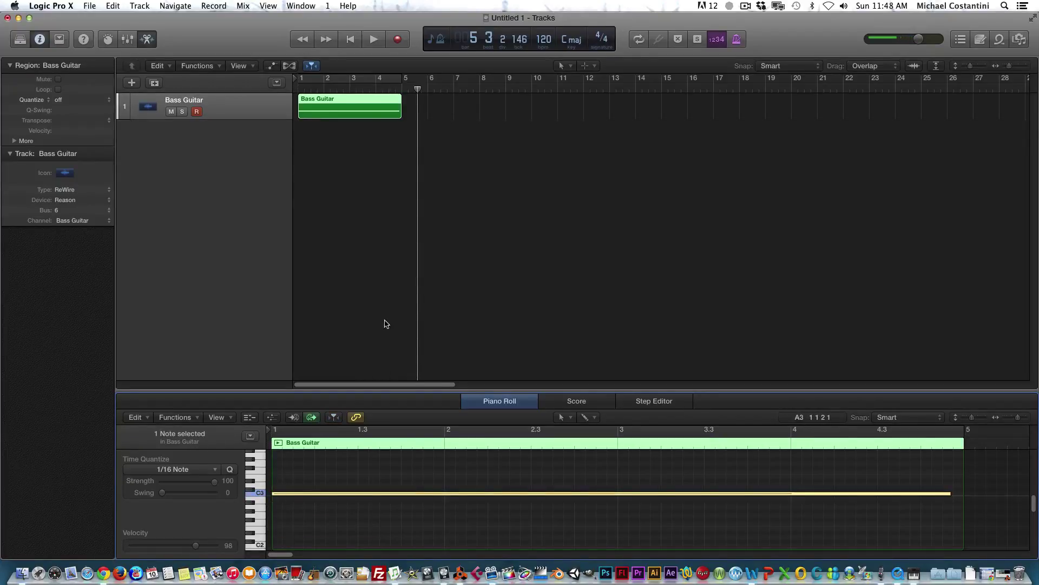
left_click(495, 401)
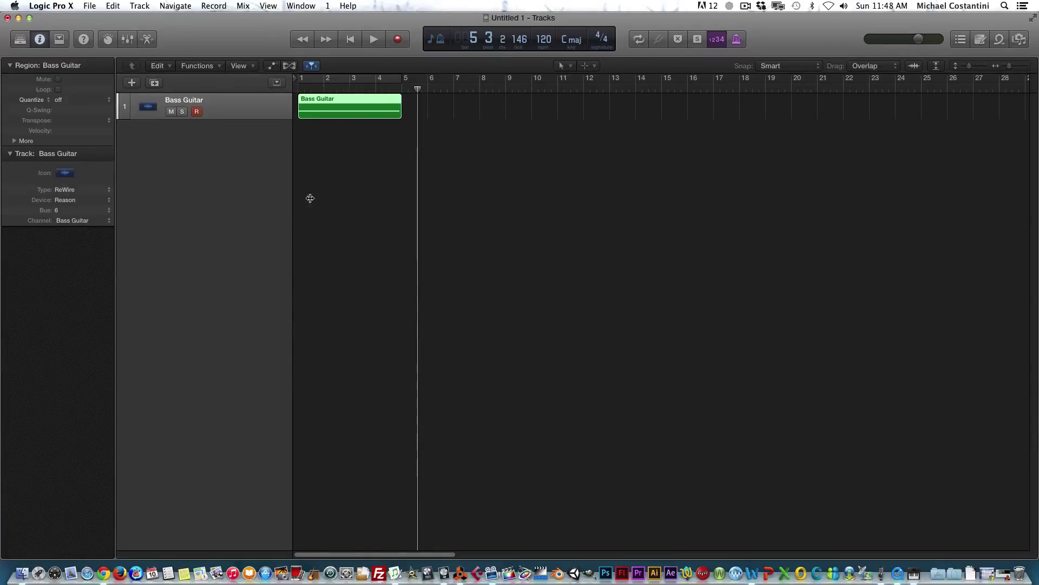
- Play back the recorded Bass Guitar region from bar 1 and return the playhead to the start
key("Return")
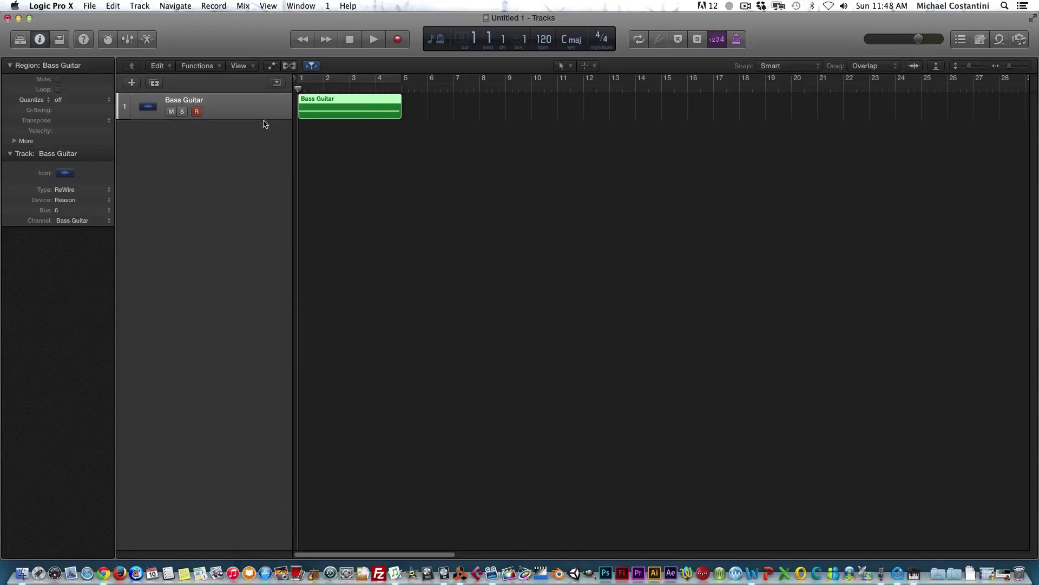
key("space")
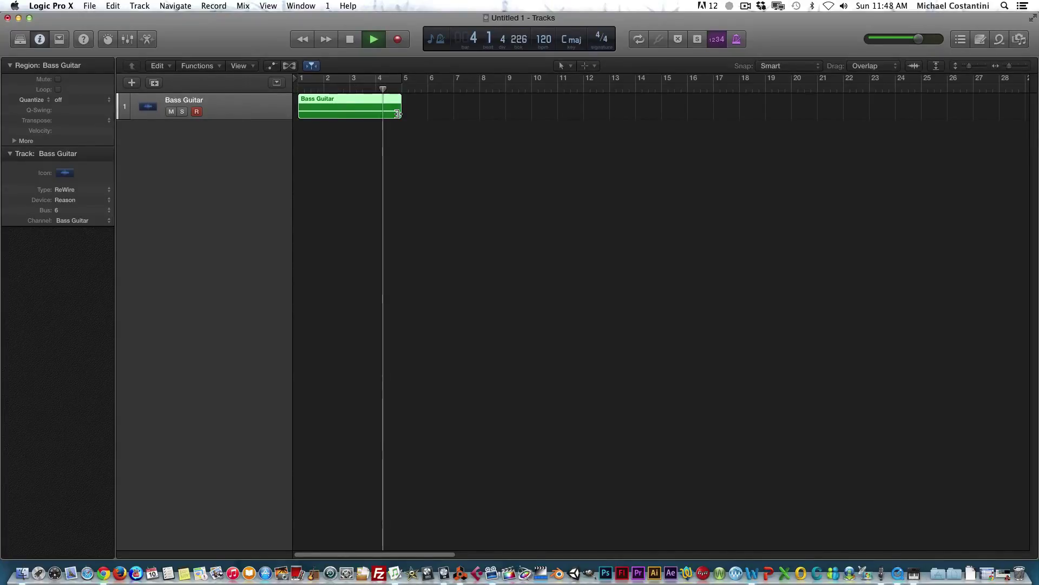
key("space")
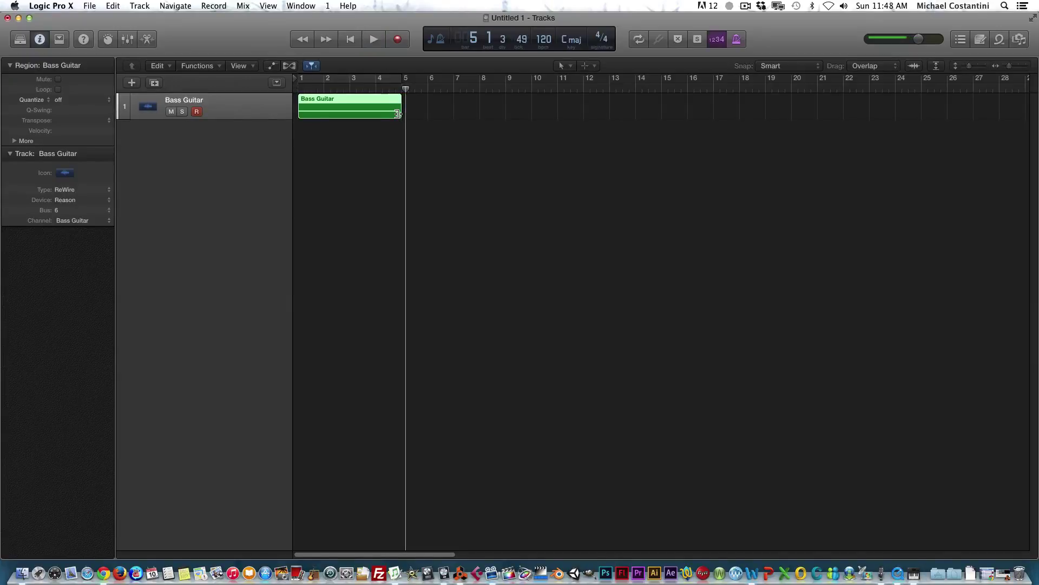
left_click_drag(403, 93, 229, 90)
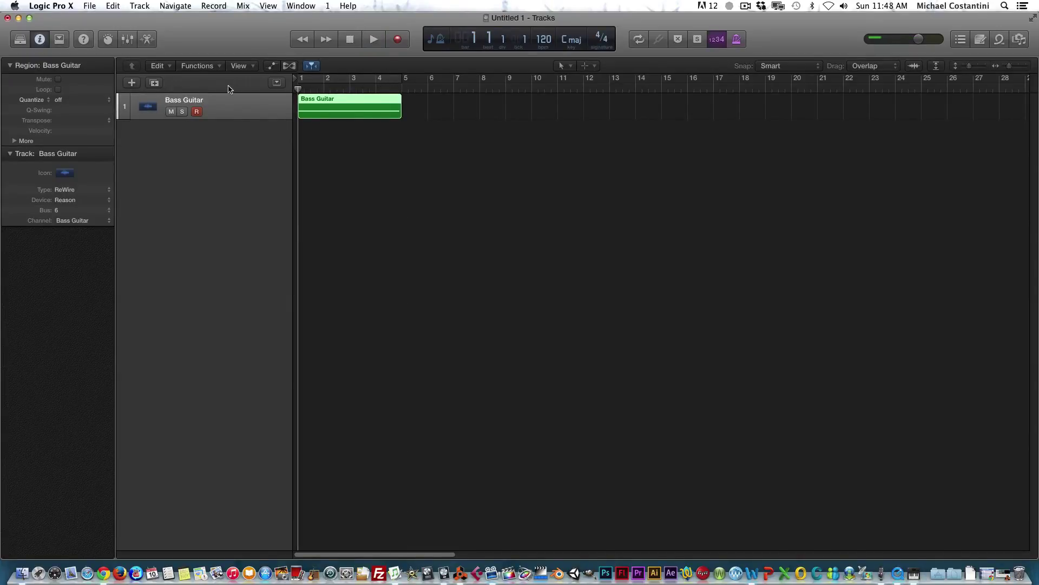
- Switch to Reason and examine the RPG-8 in the rack and its Arp 1 sequencer track
left_click(460, 580)
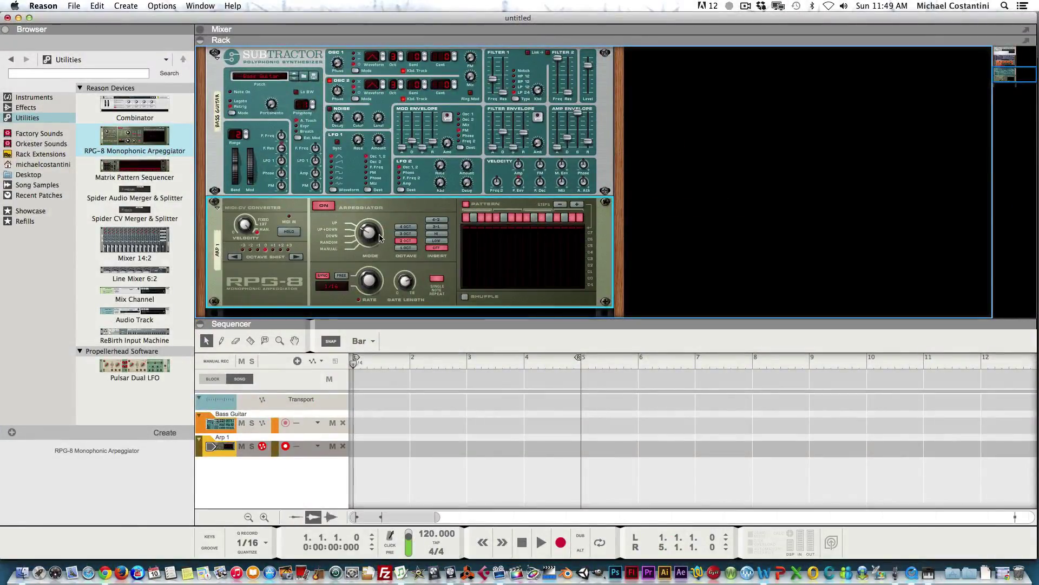
scroll(380, 240, "down", 3)
scroll(380, 240, "up", 2)
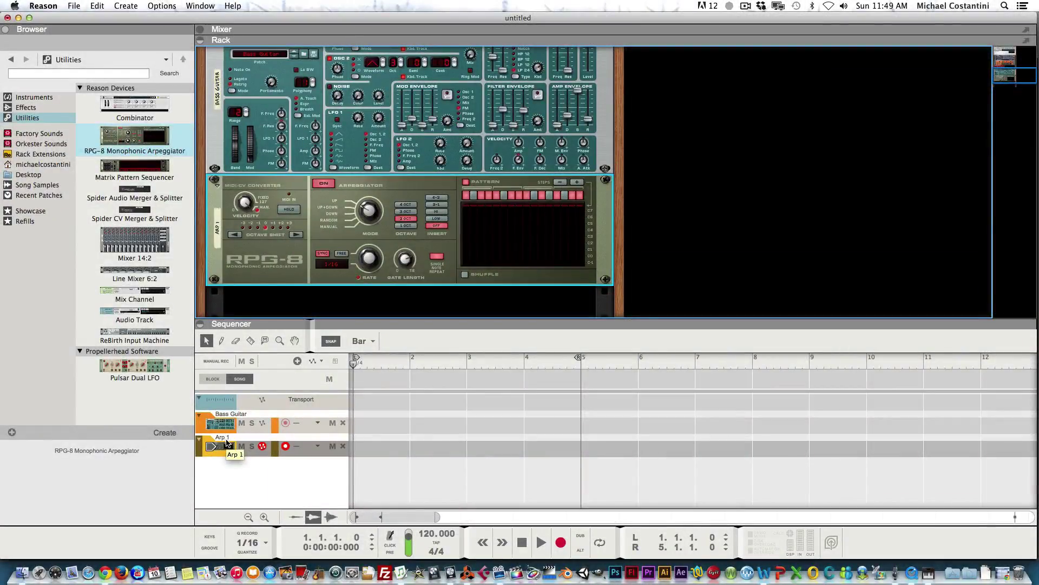
- Switch back to Logic Pro X and reassign the Bass Guitar track to Reason's Arp 1 device in the Library
left_click(18, 18)
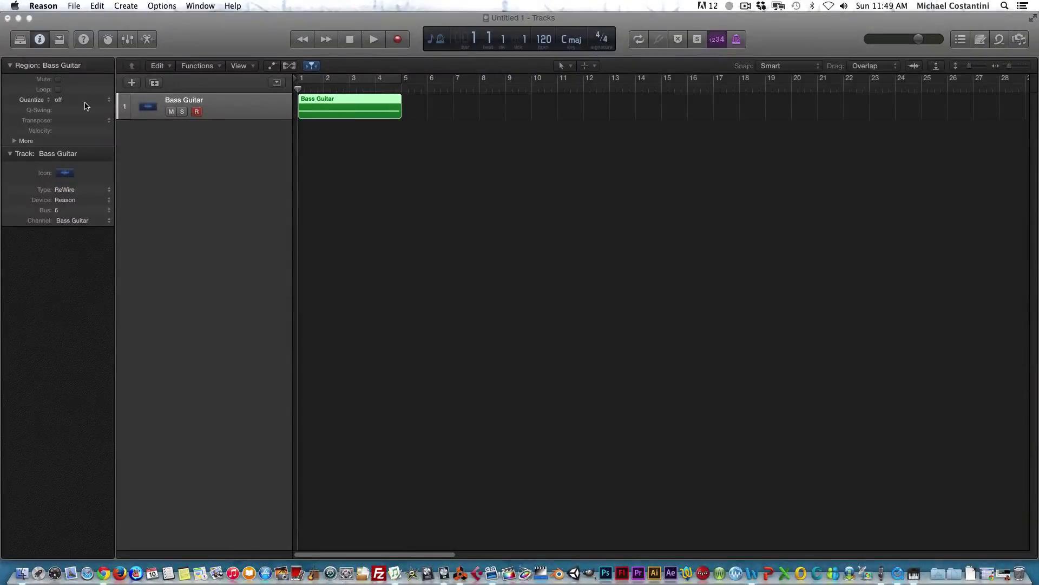
left_click(21, 40)
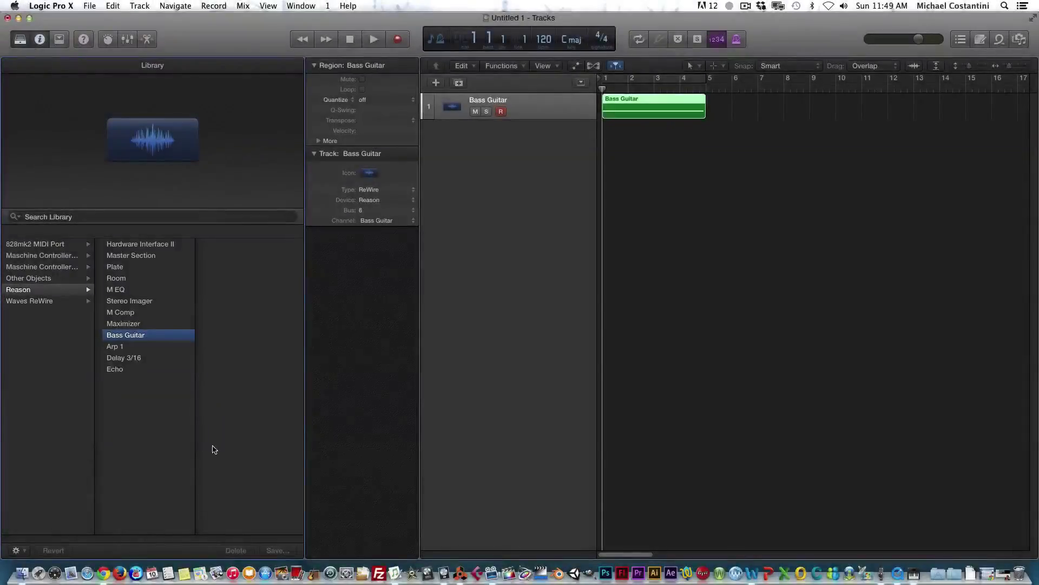
left_click(461, 573)
scroll(293, 230, "up", 3)
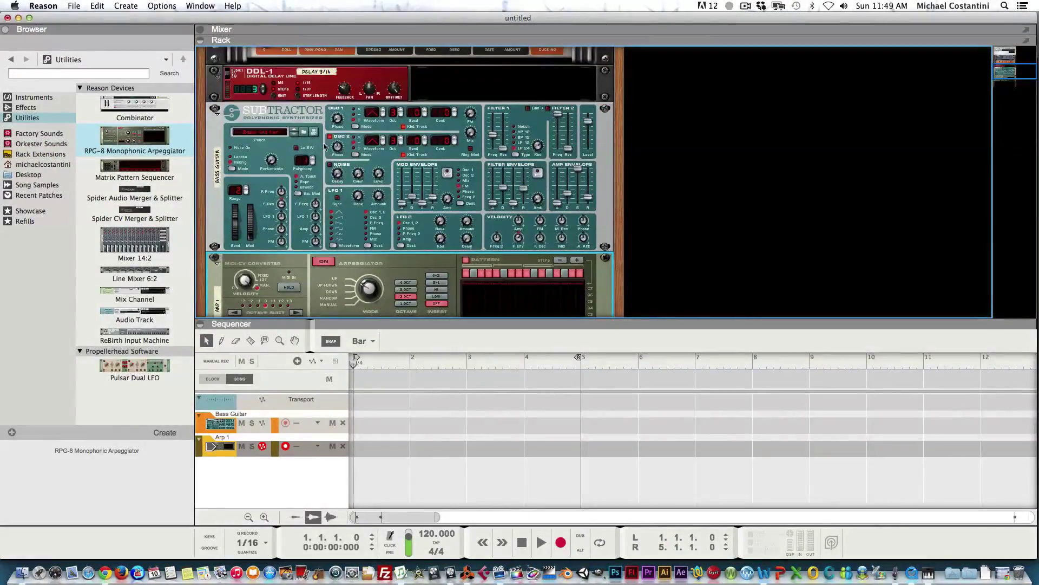
scroll(265, 184, "down", 2)
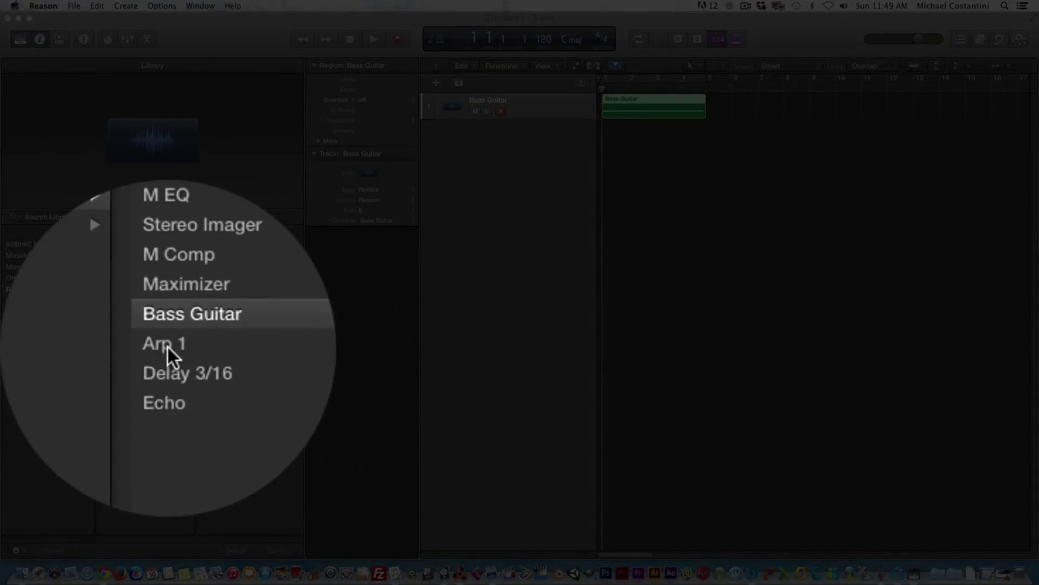
left_click(116, 347)
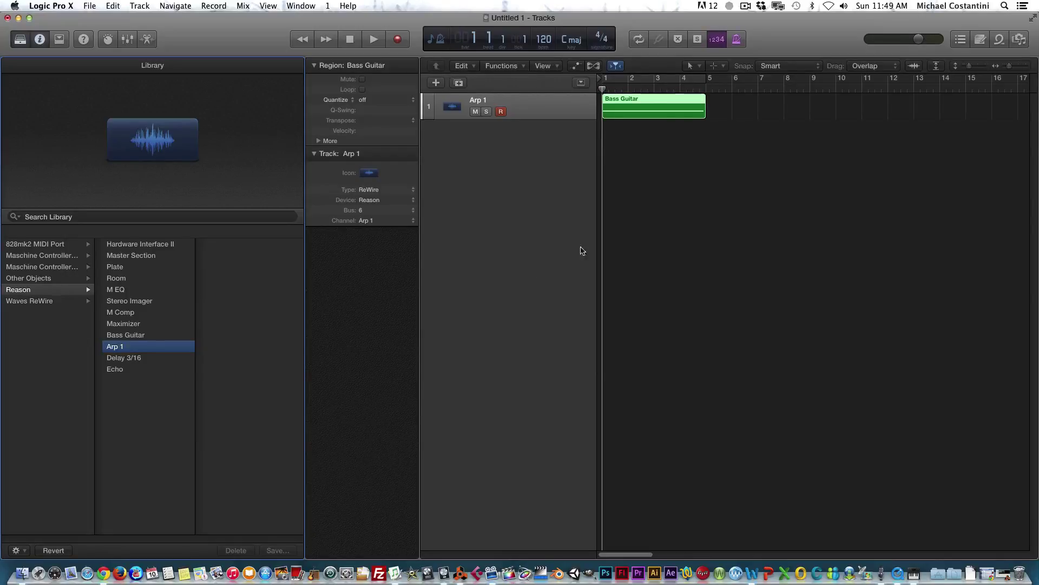
left_click(16, 42)
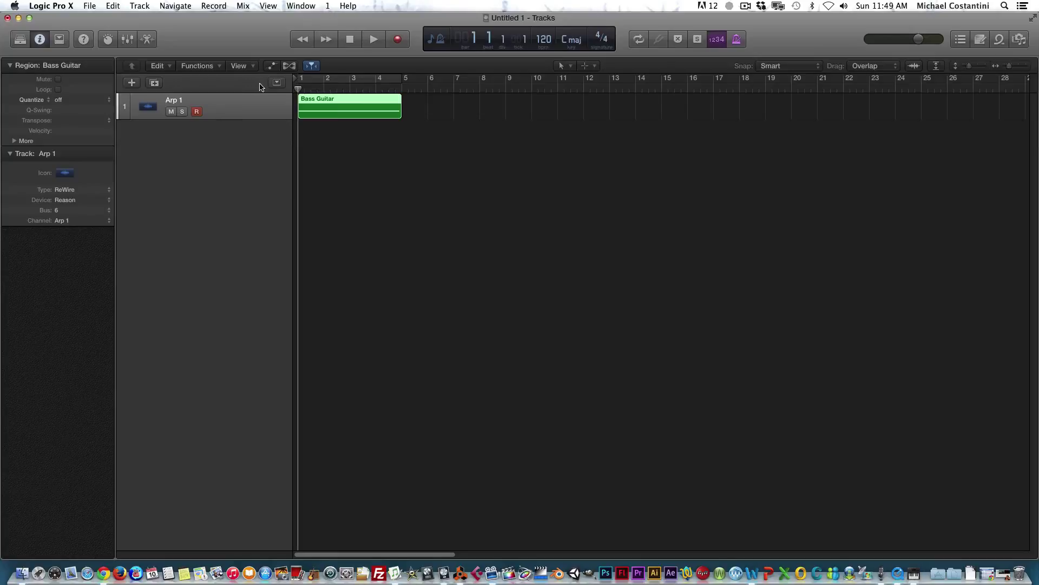
- Play the region through the Arp 1 track and return the playhead to the beginning
key("space")
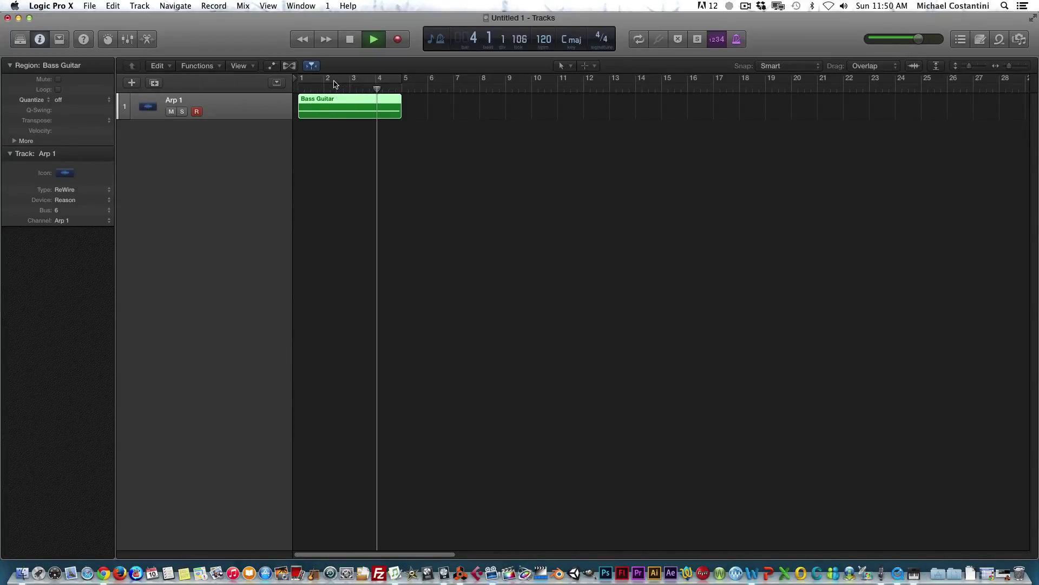
key("space")
left_click_drag(404, 90, 296, 90)
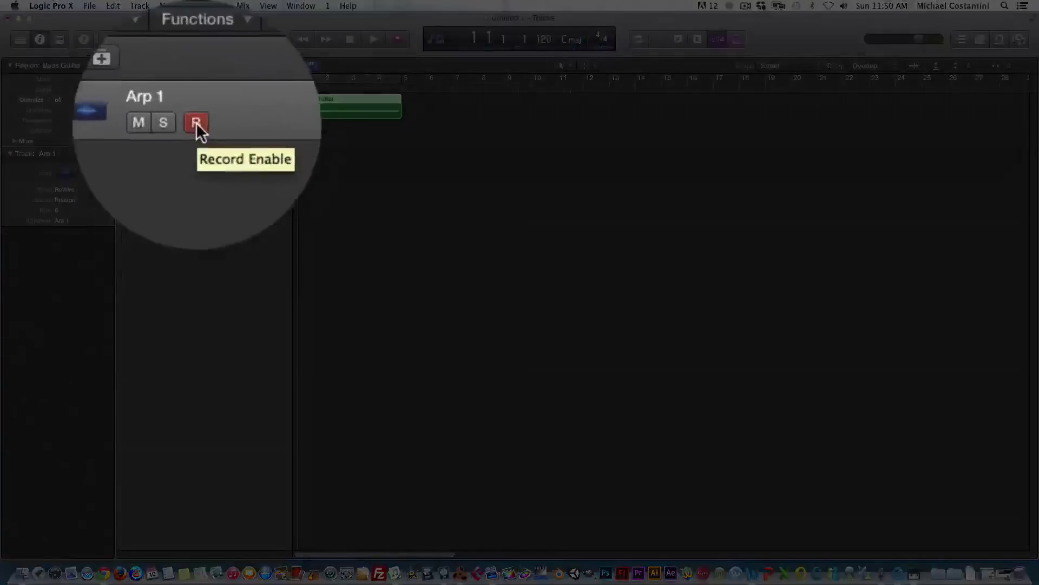
- Try record enable off and on for the Arp 1 track, checking Reason's rack and sequencer in between
left_click(197, 112)
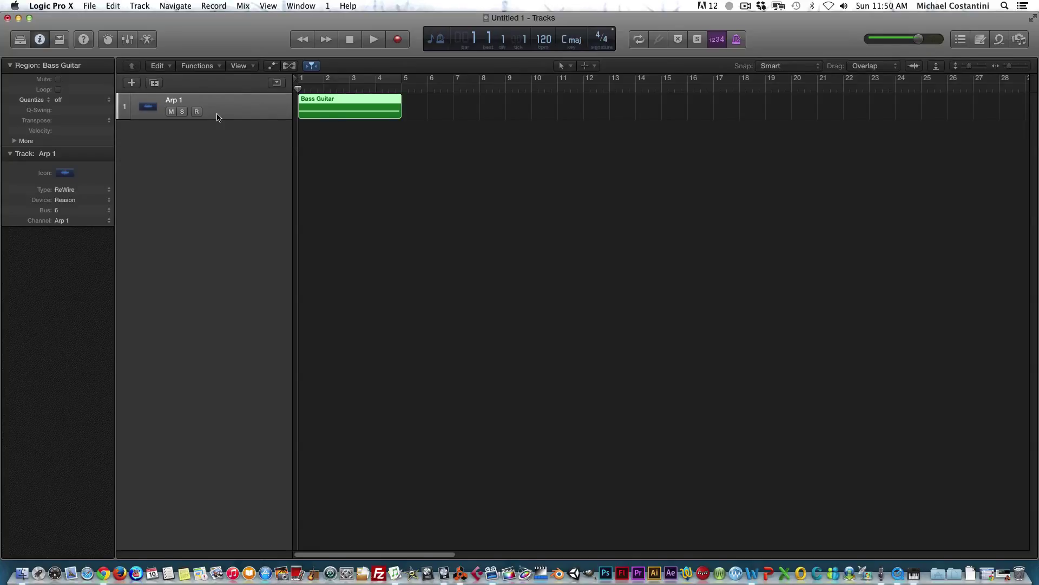
left_click(460, 566)
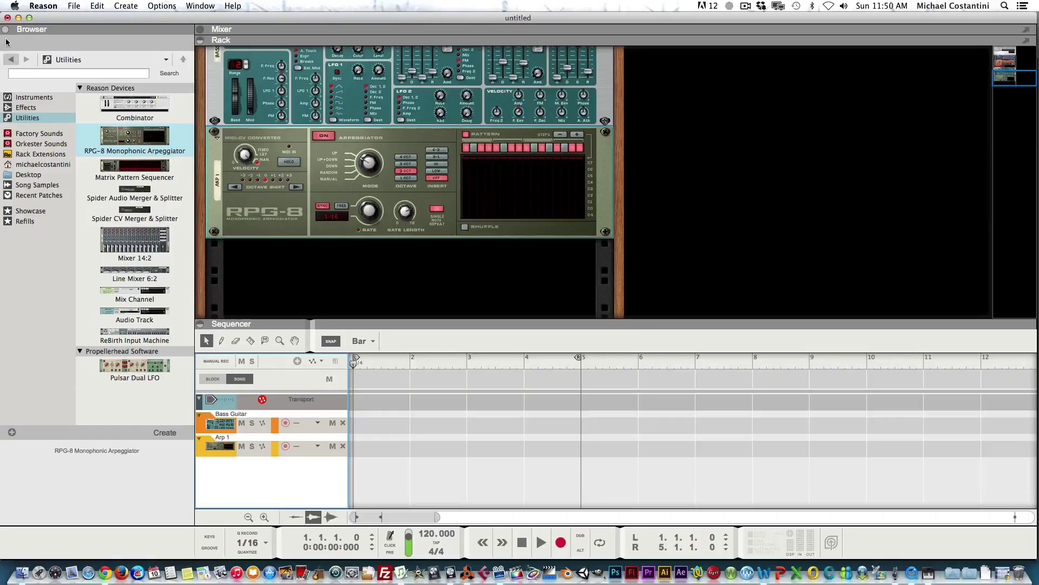
left_click(18, 17)
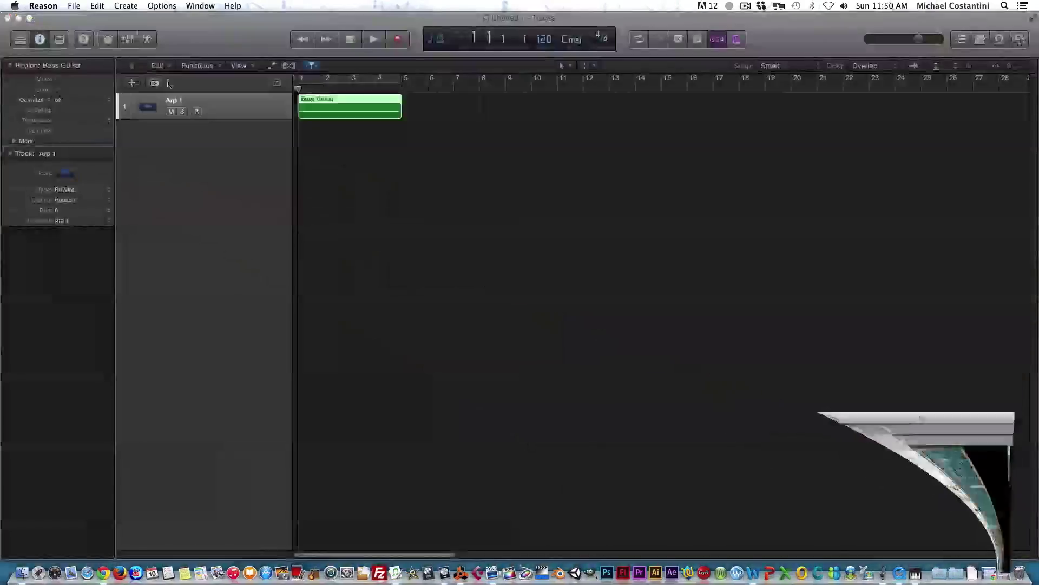
left_click(197, 112)
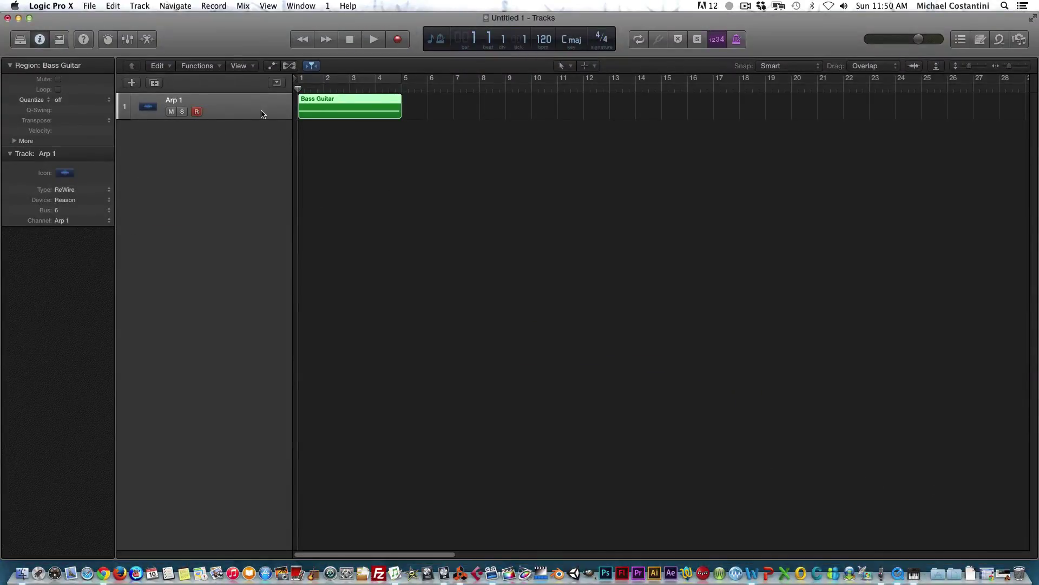
left_click(199, 112)
left_click(198, 112)
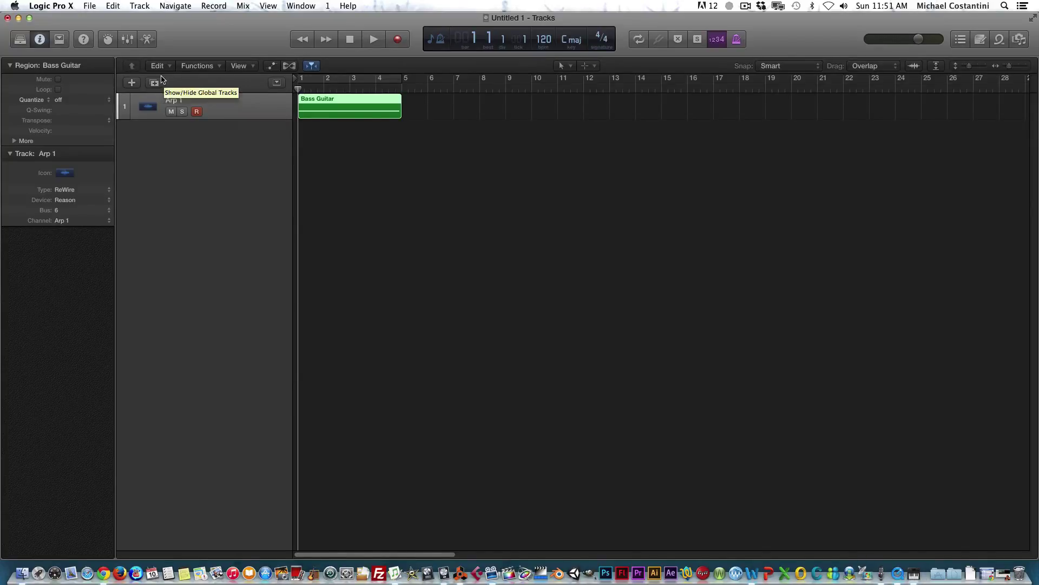
- Create one External MIDI track with its output on 828mk2 MIDI Port - 1
left_click(132, 82)
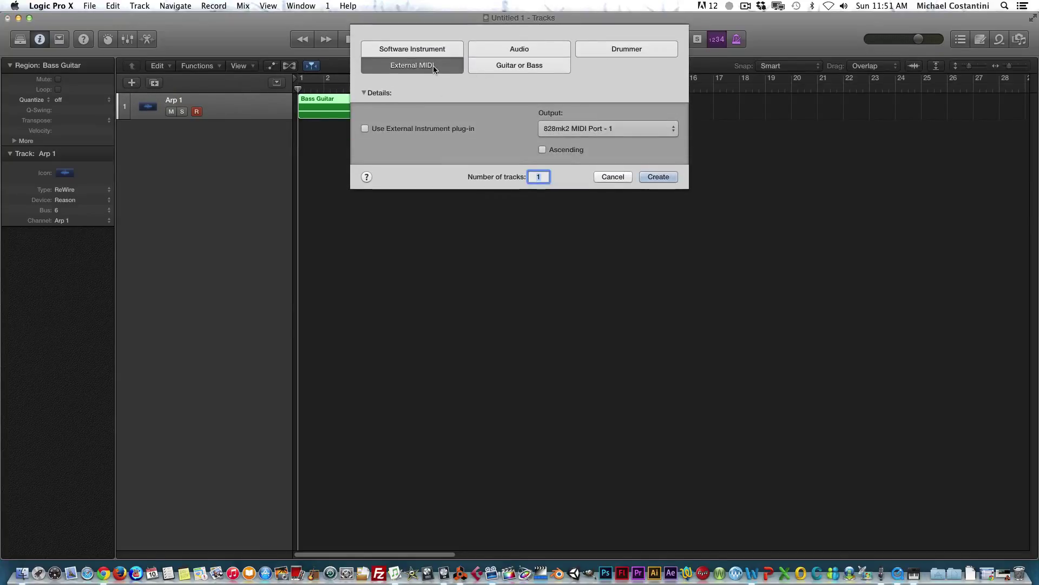
left_click(658, 176)
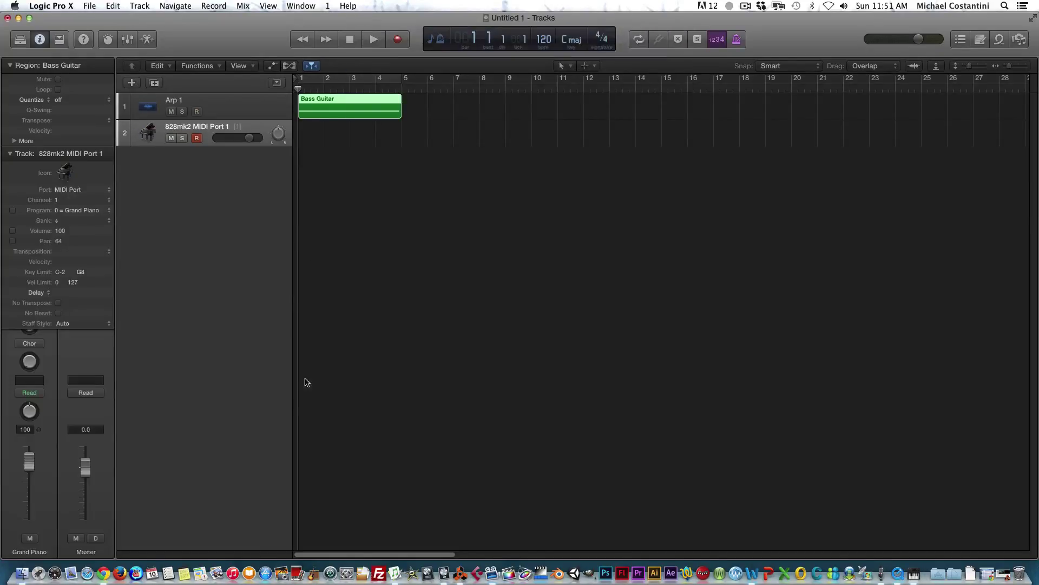
- Switch to Reason and add a second SubTractor Analog Synthesizer below the RPG-8 in the rack
left_click(461, 573)
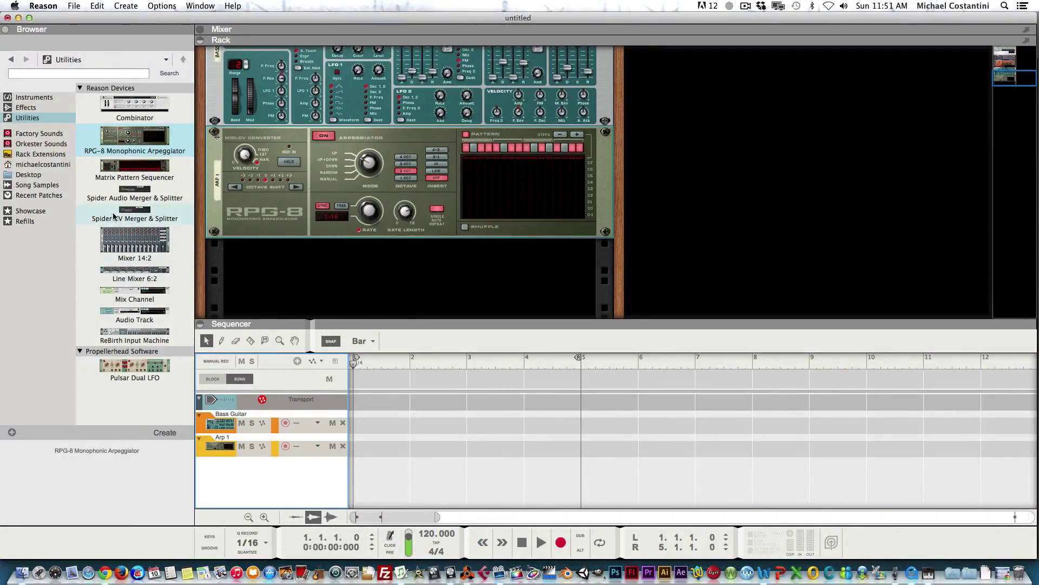
left_click(30, 118)
left_click(32, 98)
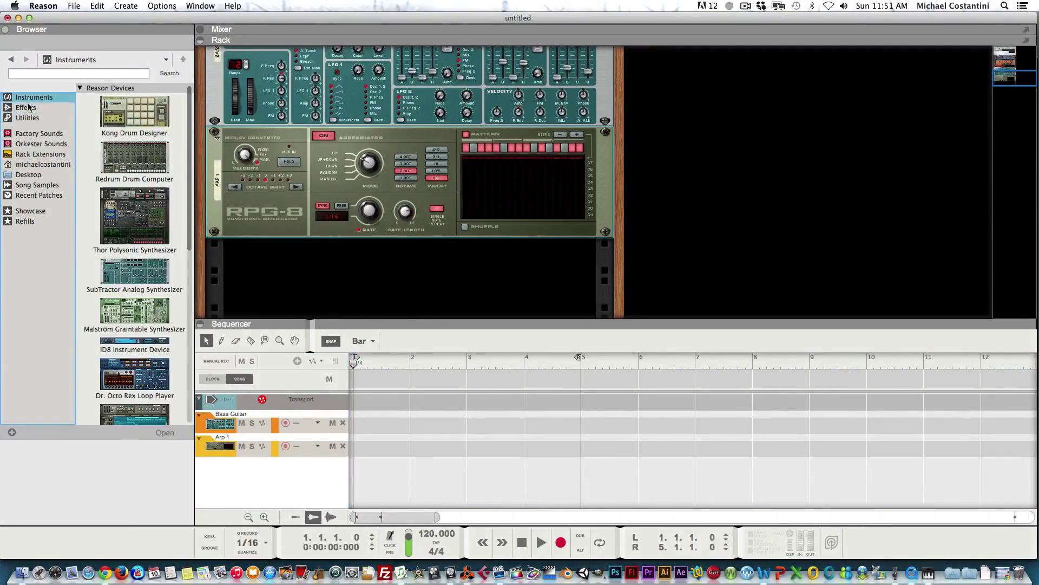
left_click_drag(135, 271, 309, 274)
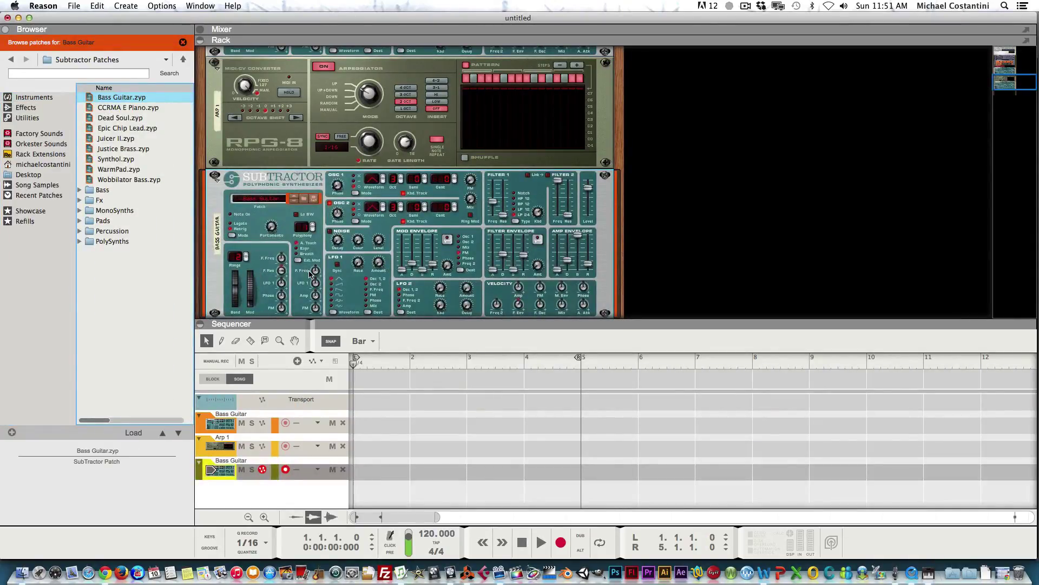
- Reroute the second SubTractor's audio cable to a free output jack on the hardware interface and return to the rack front
key("Tab")
scroll(450, 261, "up", 6)
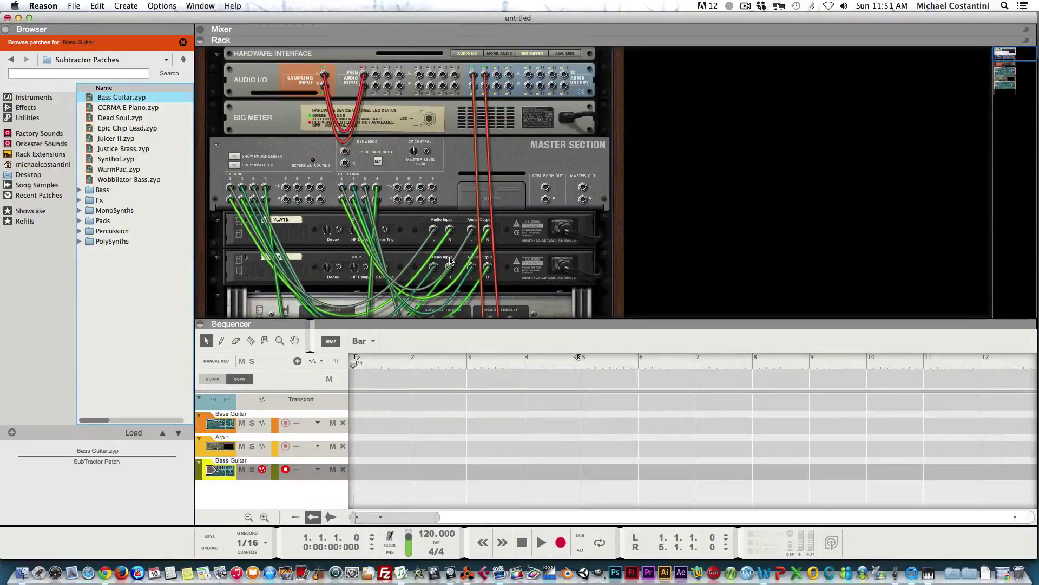
left_click_drag(473, 74, 498, 76)
key("Tab")
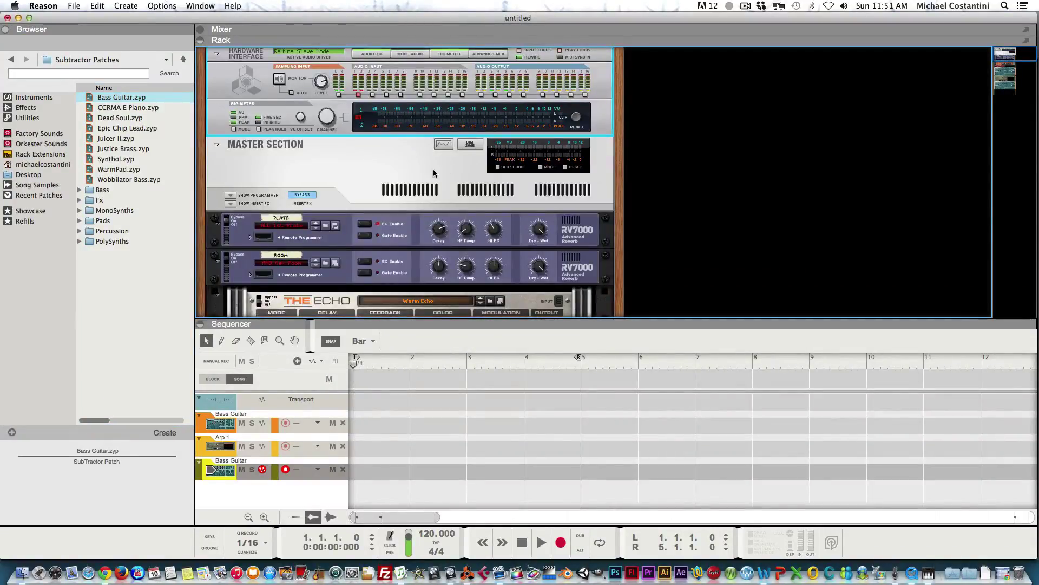
- Return to Logic Pro X and assign the second track to Reason's second Bass Guitar device, listed between Delay 3/16 and Echo
left_click(18, 18)
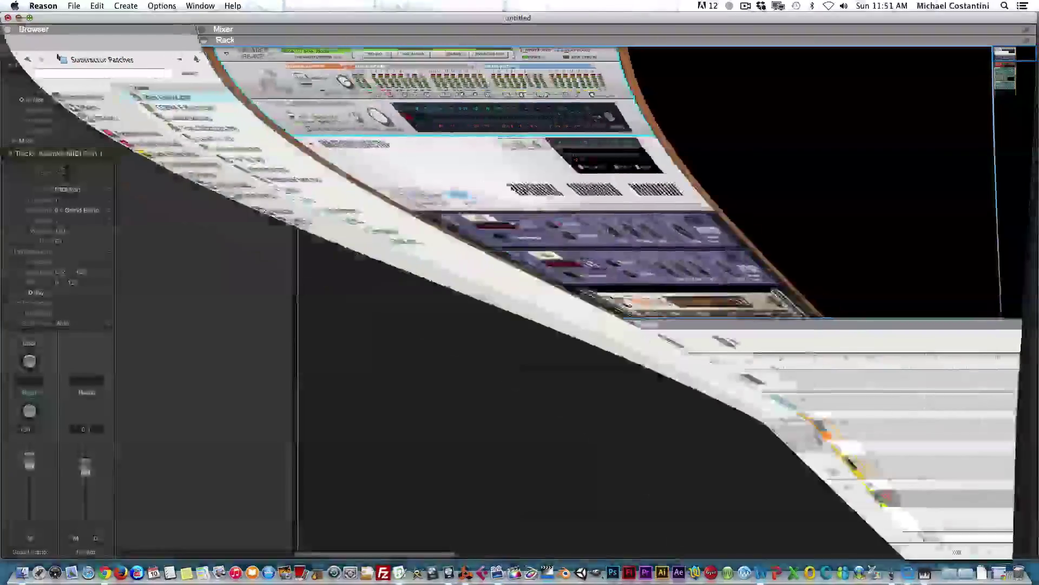
left_click(155, 111)
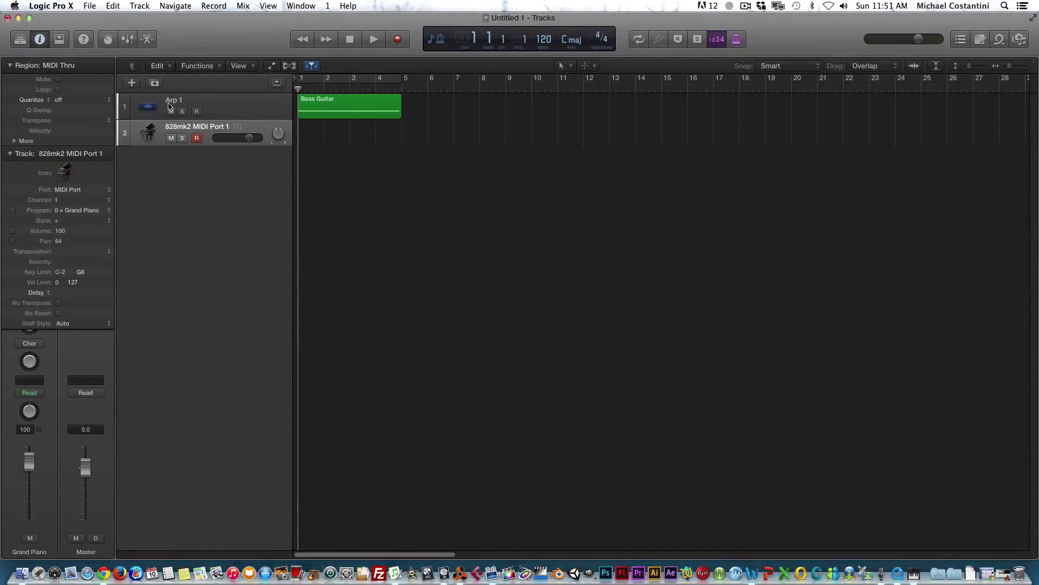
left_click(20, 44)
left_click(40, 292)
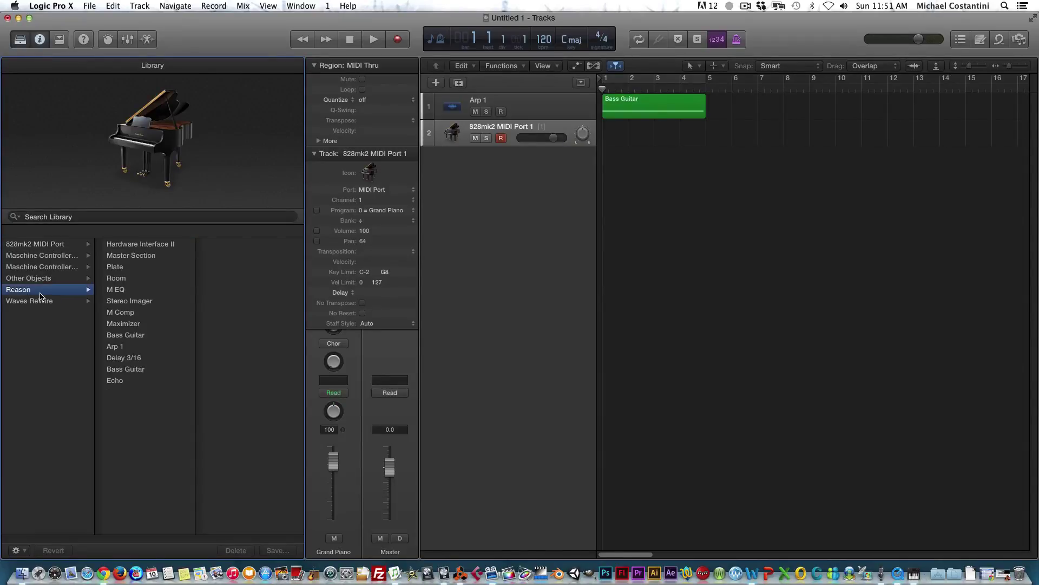
left_click(124, 371)
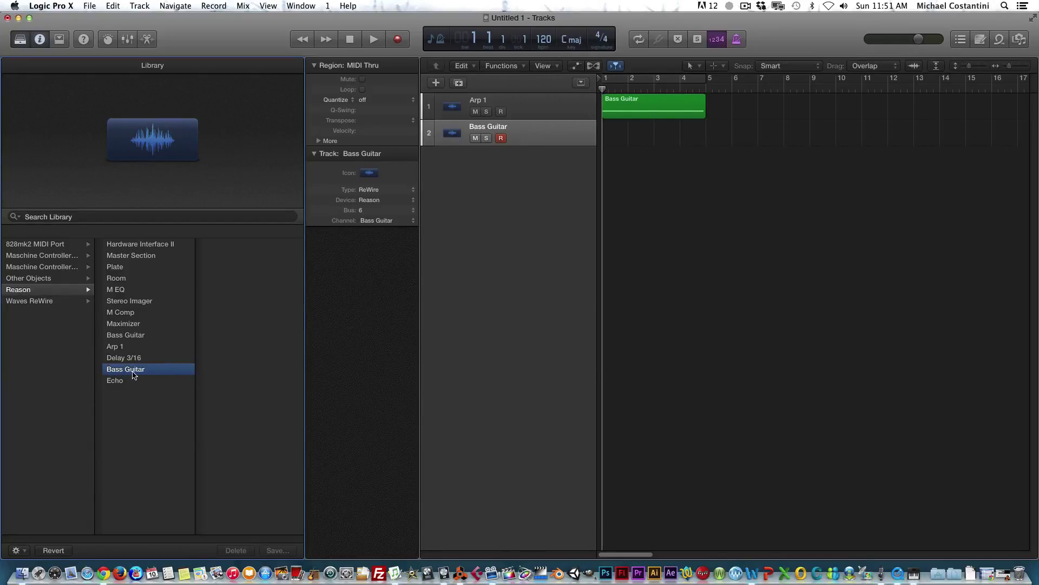
left_click(130, 336)
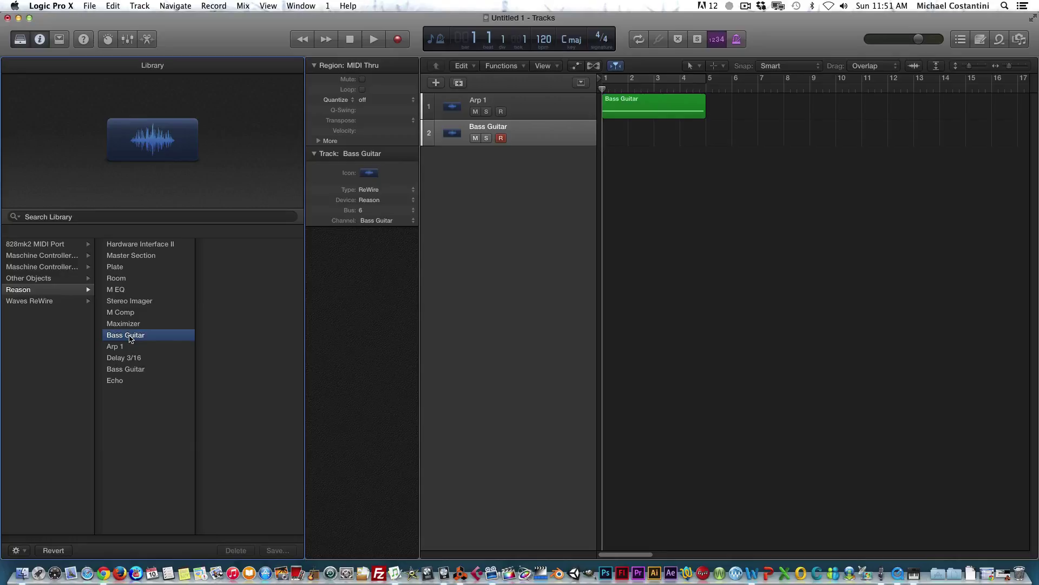
left_click(129, 370)
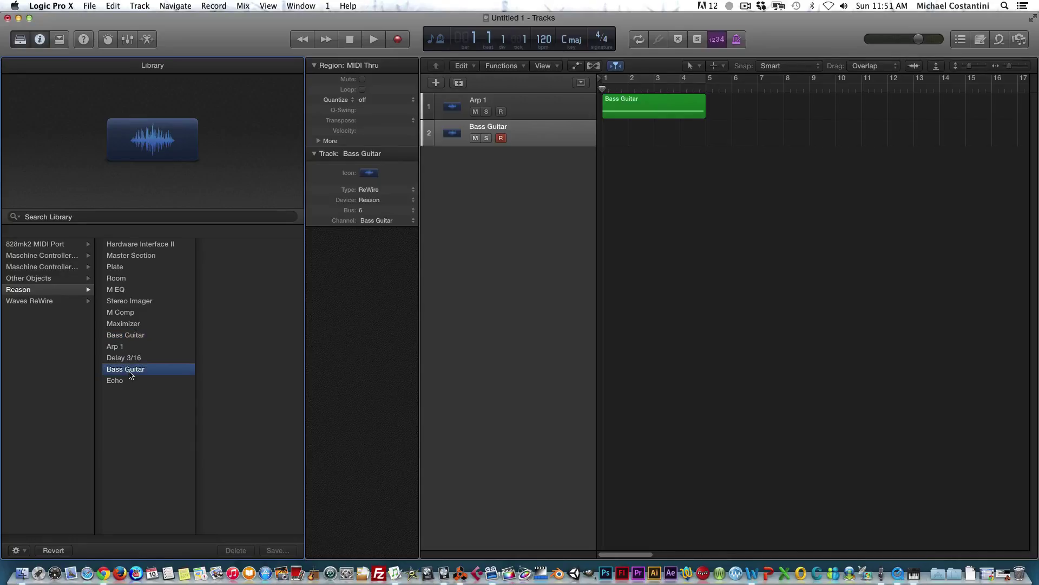
- Switch to Reason and examine the order of the rack devices and the second SubTractor's cabling
left_click(460, 573)
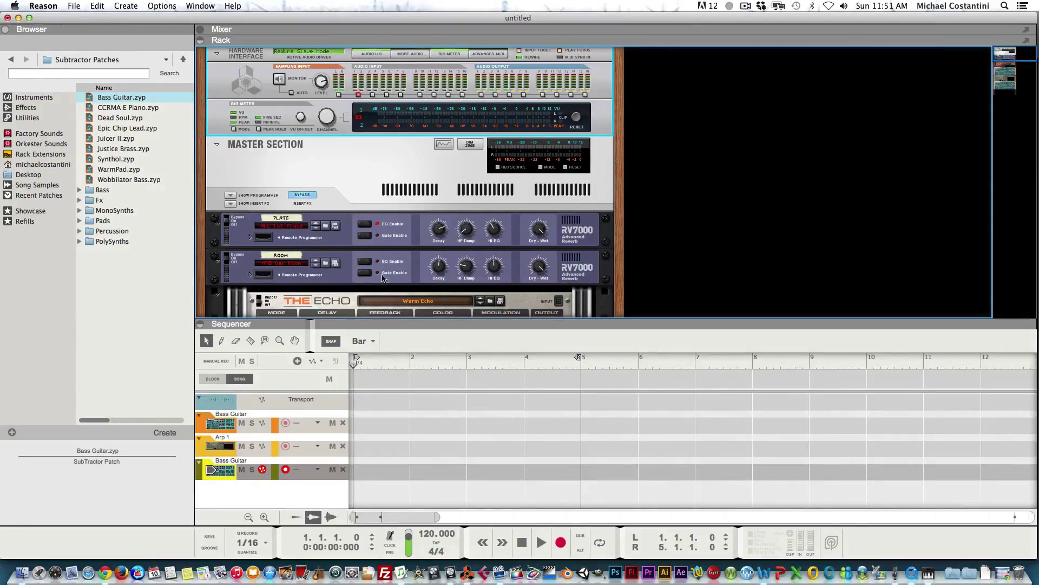
scroll(388, 279, "down", 10)
scroll(388, 279, "up", 8)
scroll(389, 284, "down", 2)
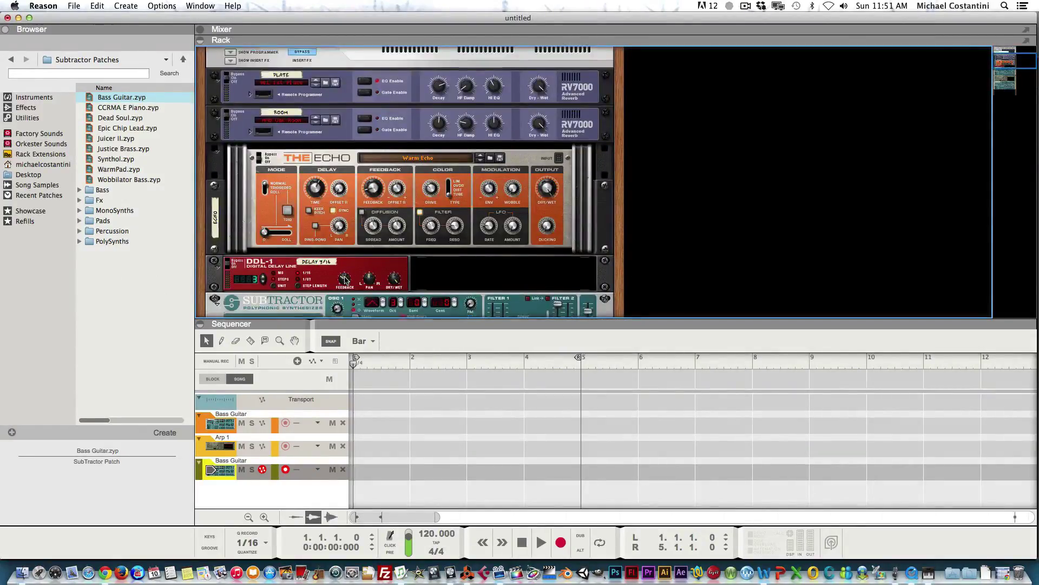
scroll(249, 255, "down", 6)
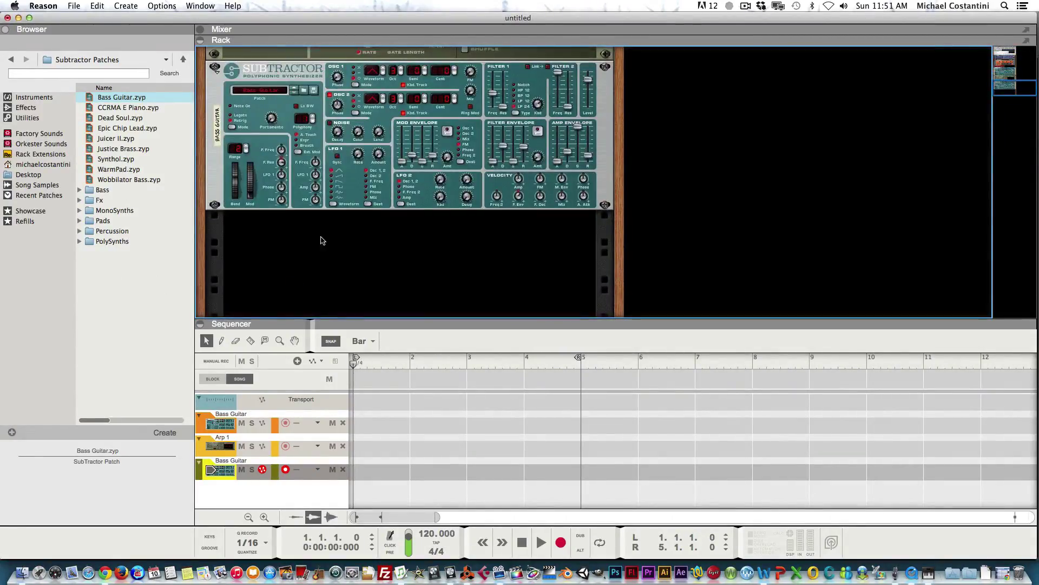
scroll(300, 188, "up", 3)
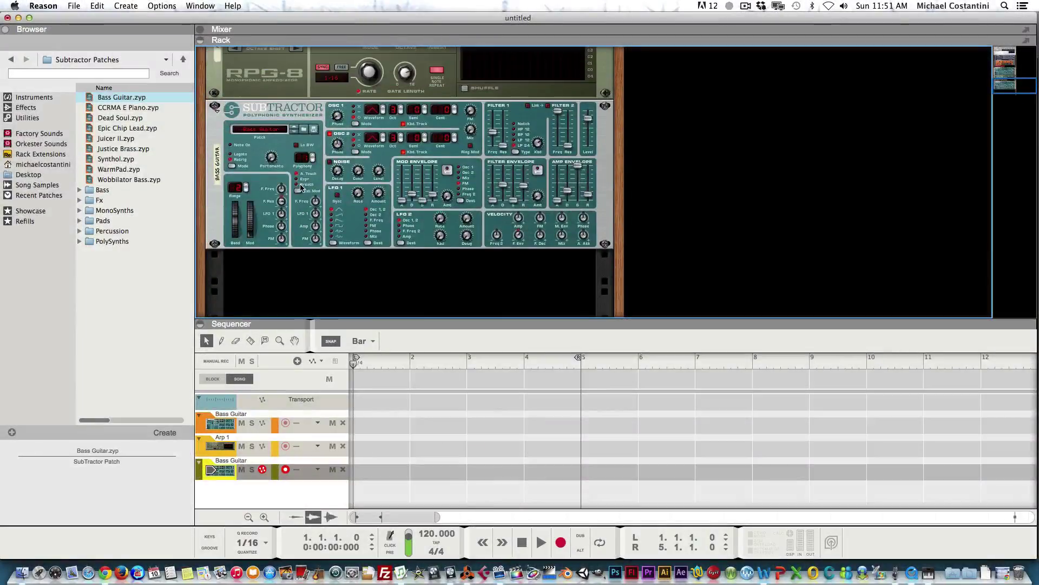
key("Tab")
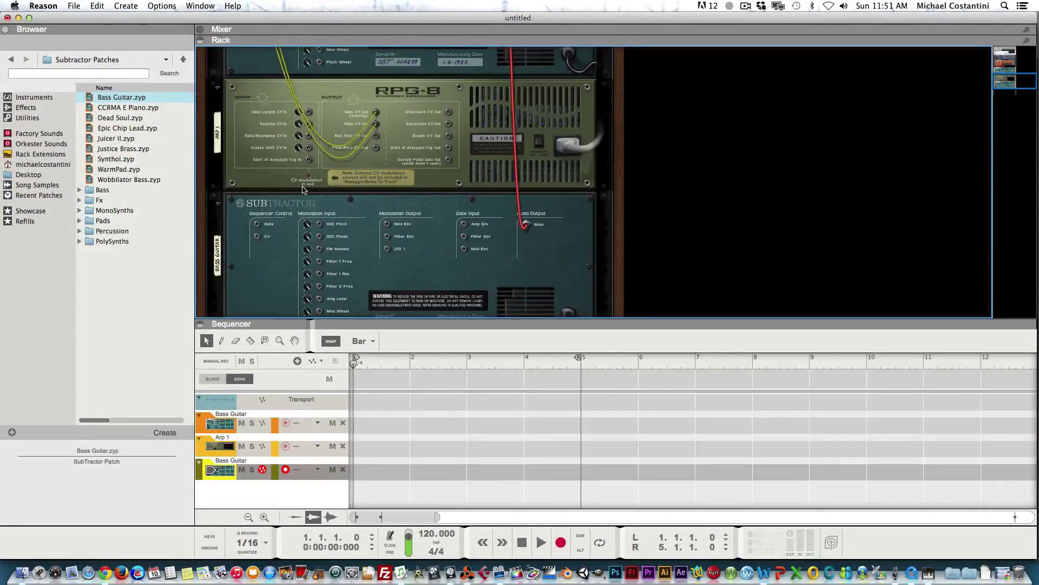
key("Tab")
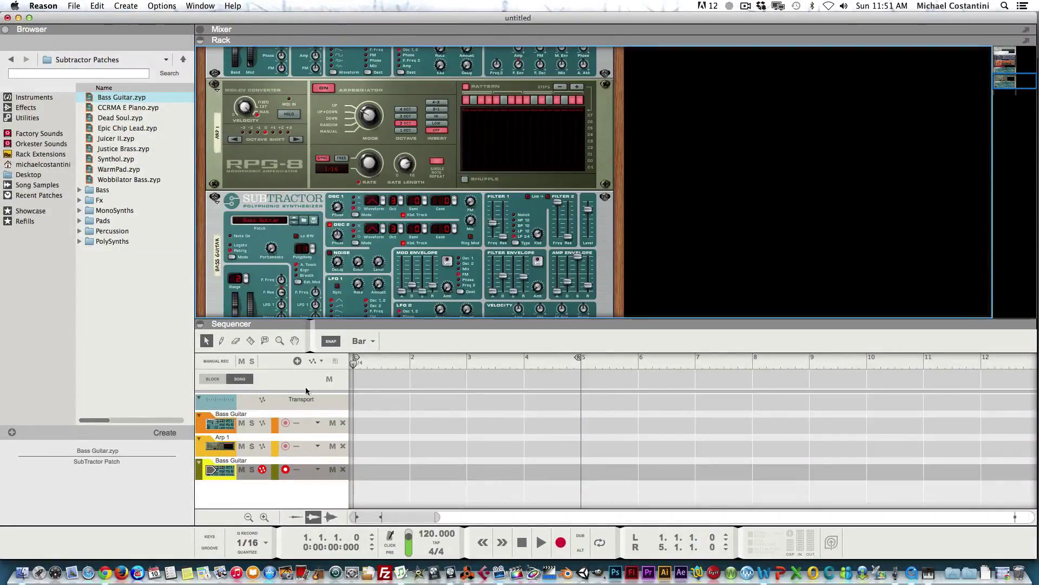
- Back in Logic Pro X, hide the Library, show the mixer, and create a new auxiliary channel strip at 0.0 dB
left_click(19, 18)
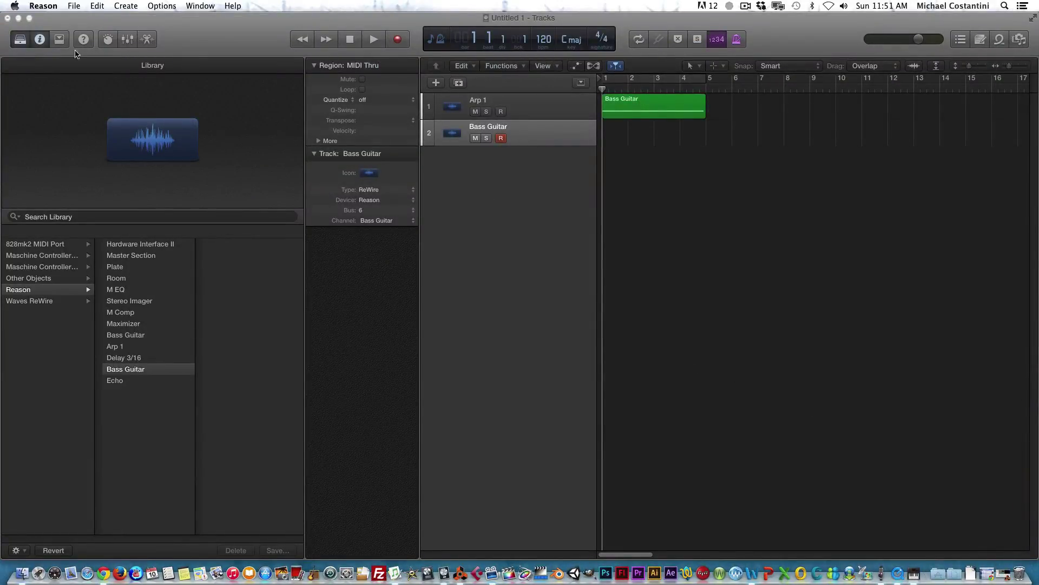
left_click(13, 40)
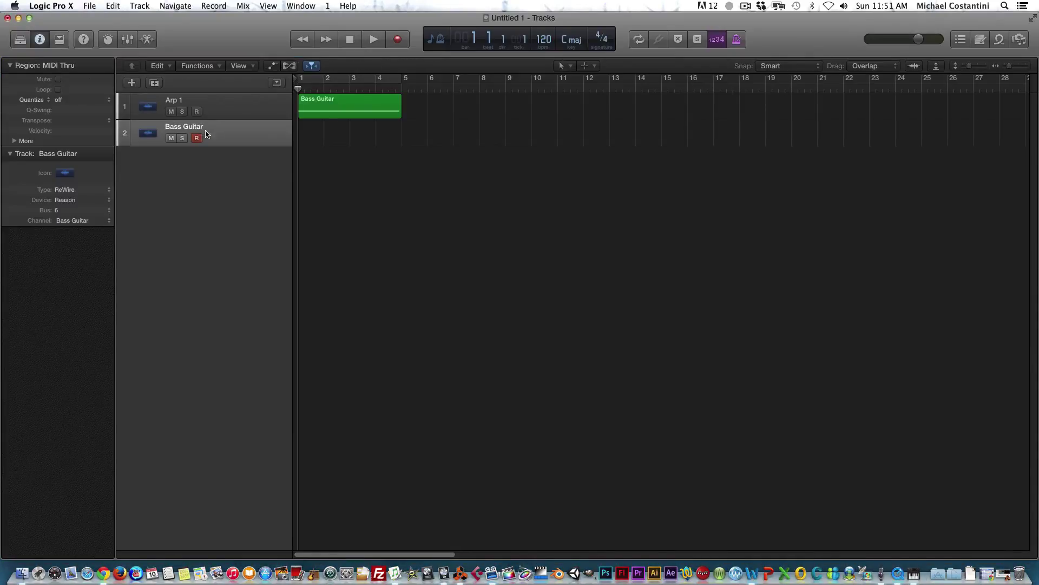
left_click(128, 41)
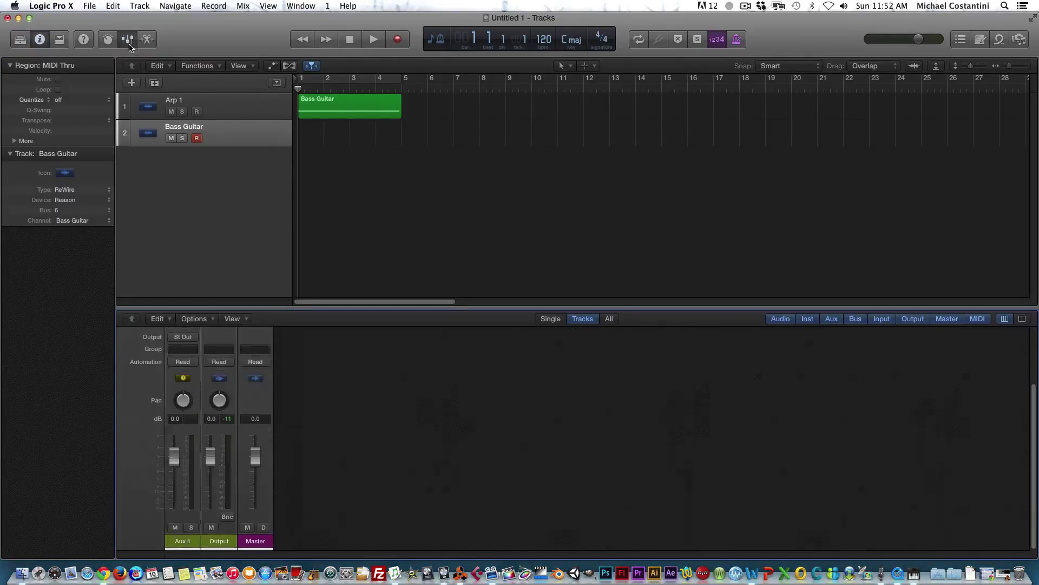
left_click(193, 320)
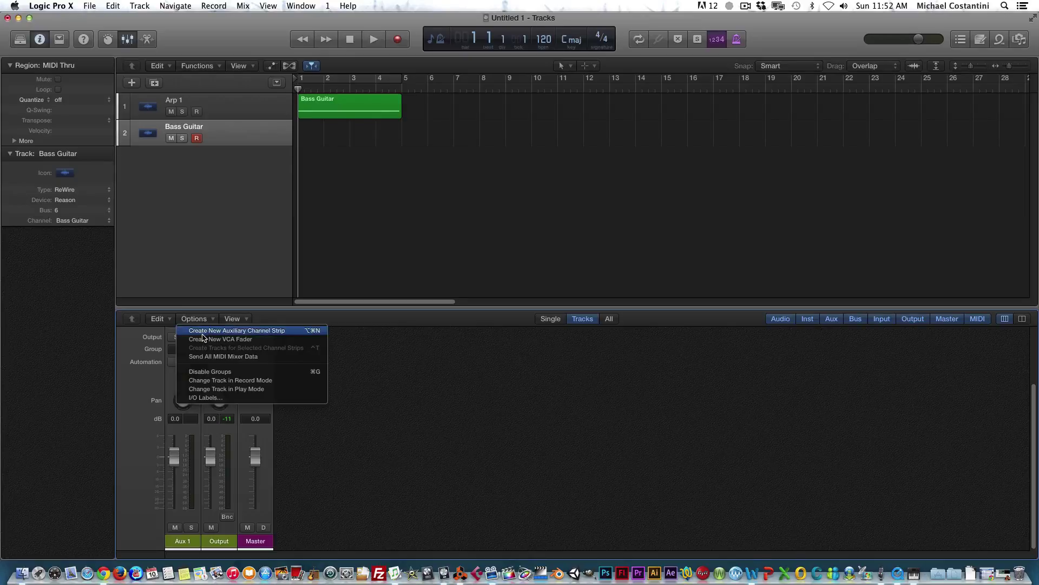
left_click(203, 332)
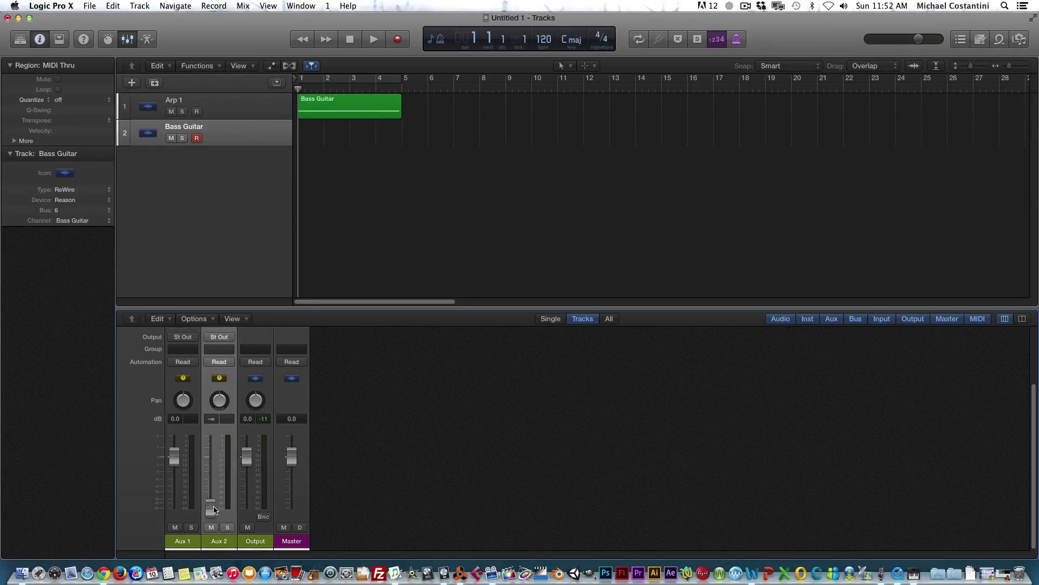
double_click(211, 419)
key("Return")
- Set the Aux 2 strip's input to Reason RW:Channel 5/6
scroll(257, 391, "up", 3)
left_click(230, 371)
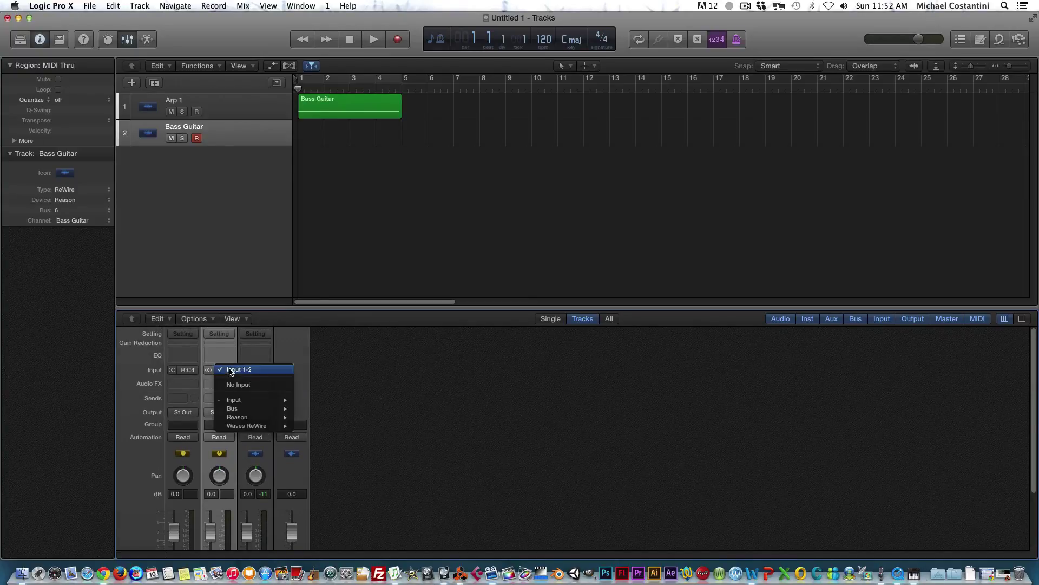
mouse_move(244, 417)
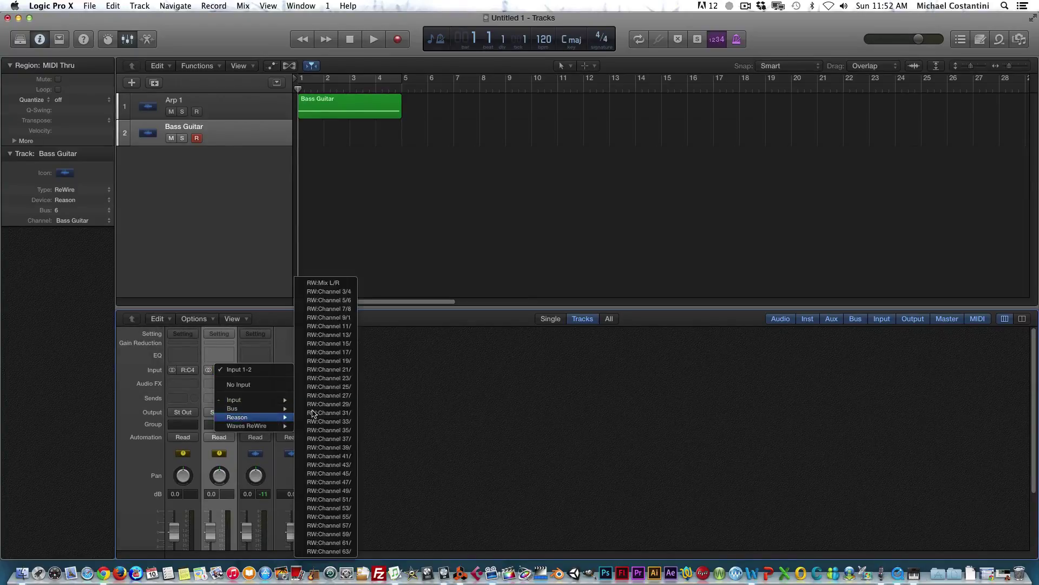
left_click(344, 301)
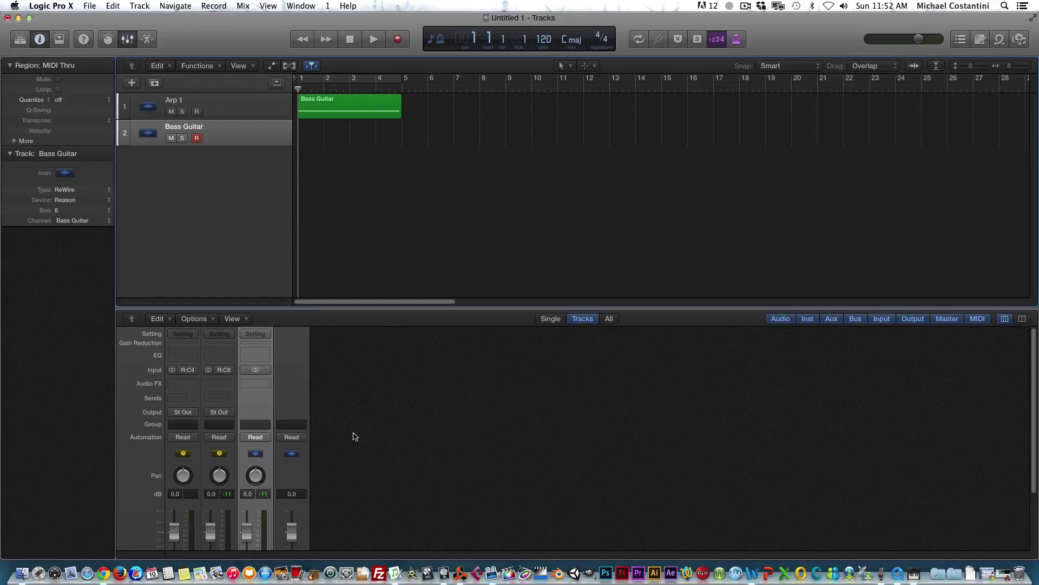
- Switch to Reason and add an RPG-8 Monophonic Arpeggiator below the second SubTractor in the rack
left_click(451, 572)
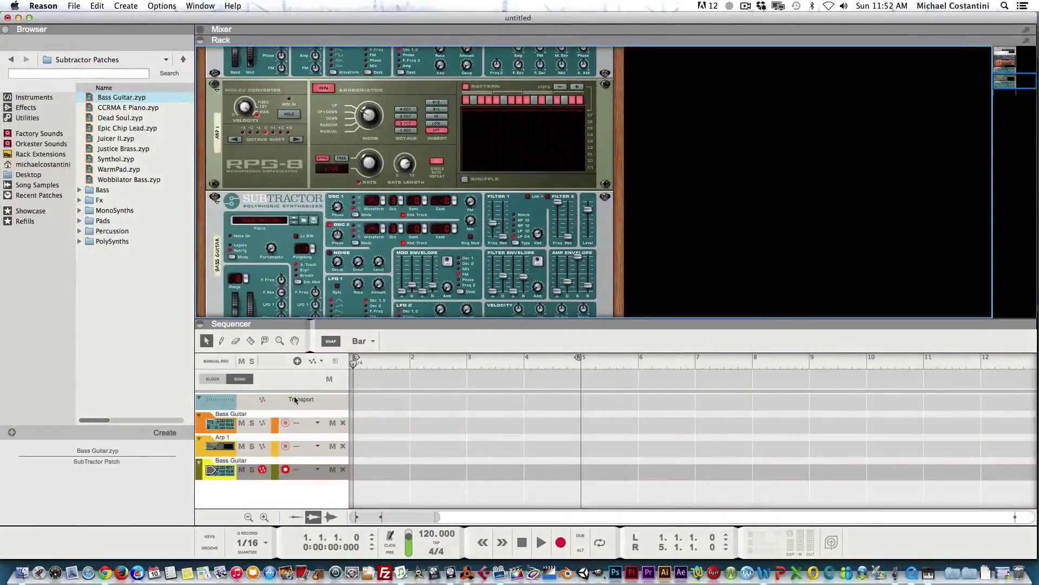
left_click(11, 118)
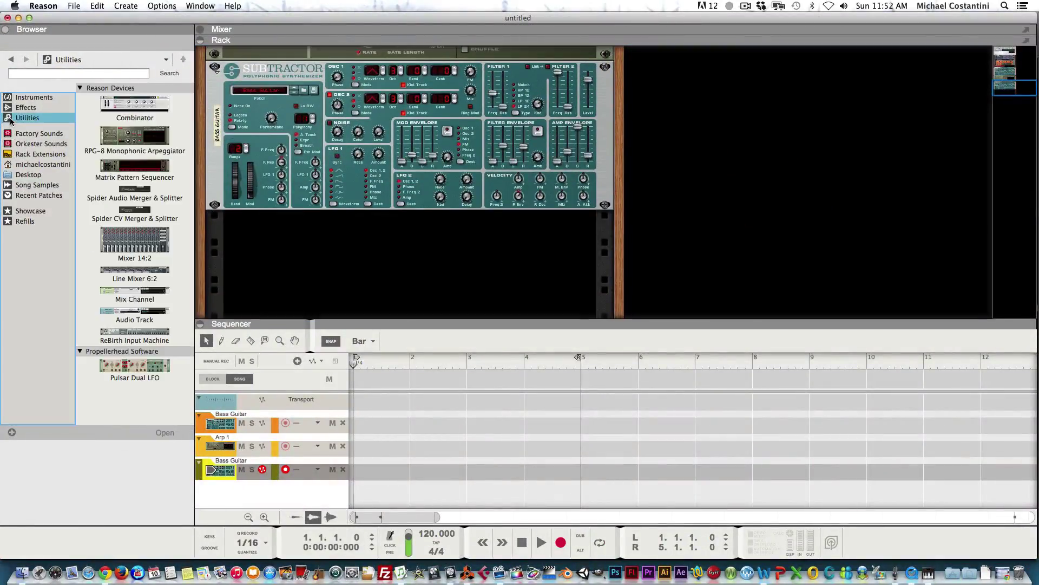
mouse_move(127, 138)
left_mouse_down()
mouse_move(182, 165)
mouse_move(279, 246)
left_mouse_up()
- Cable the new RPG-8's Gate CV and Note CV outputs to the second SubTractor's Sequencer Control Gate and CV, and return to the rack front
key("Tab")
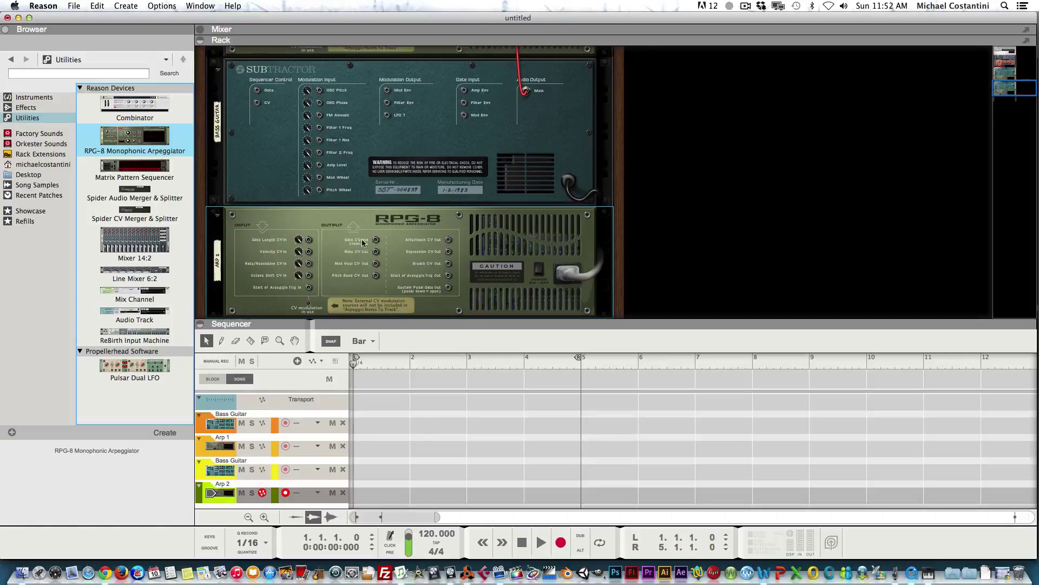
left_click_drag(376, 240, 257, 90)
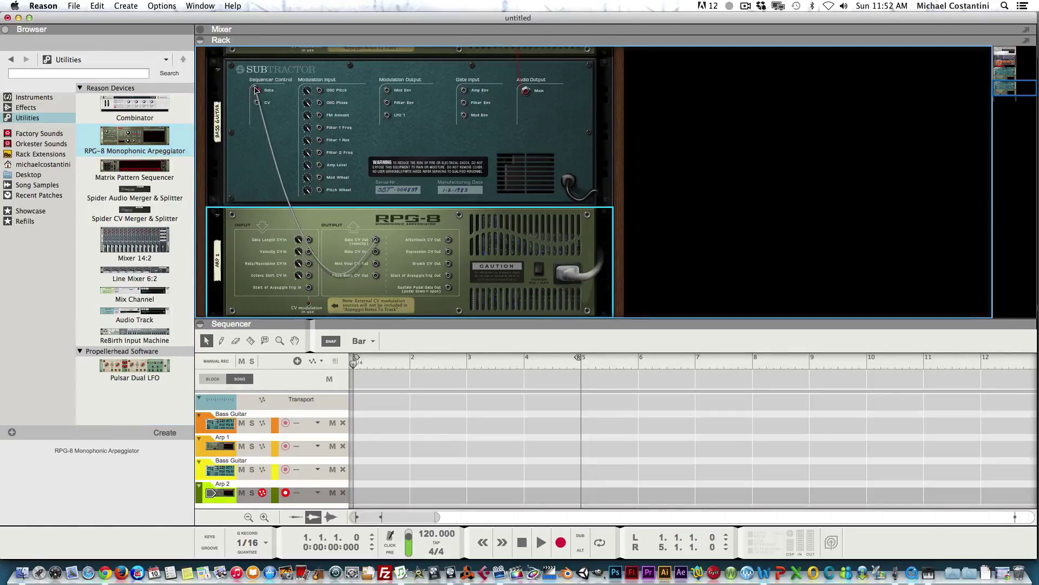
left_click_drag(375, 251, 257, 102)
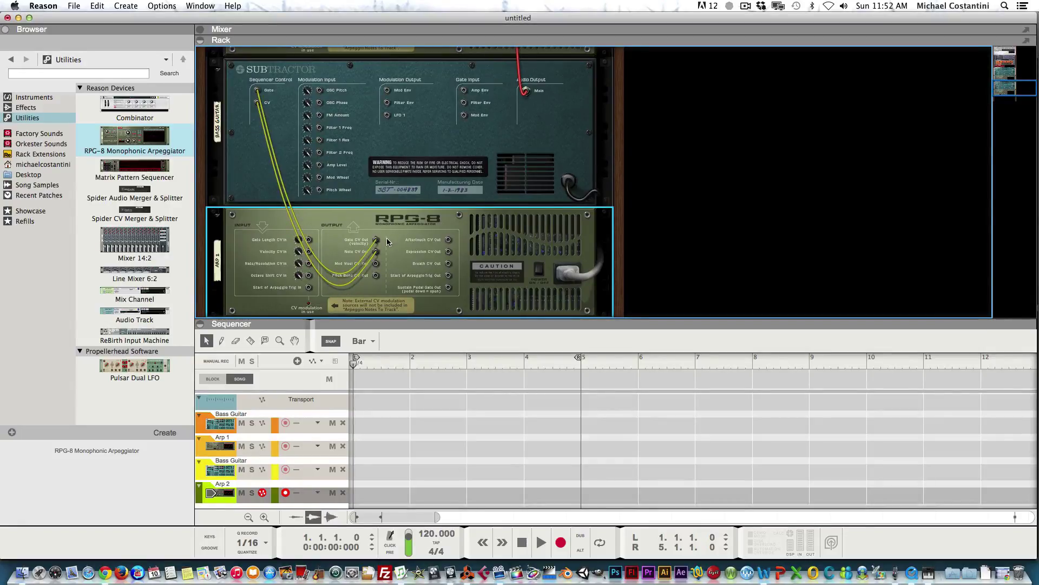
key("Tab")
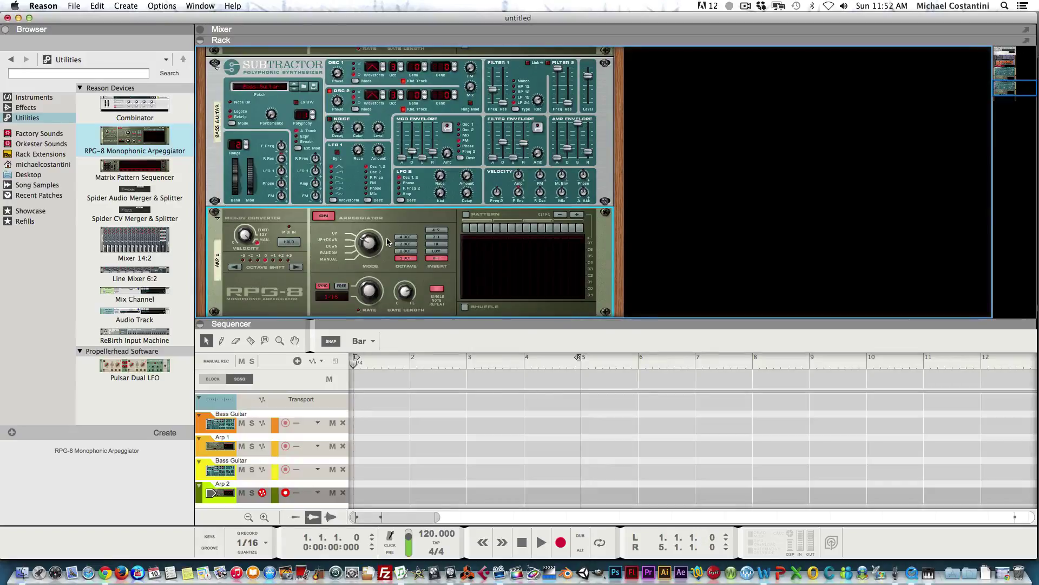
- Switch to Logic Pro X and record a MIDI take on the Bass Guitar track from bar 1 to just past bar 5
left_click(458, 578)
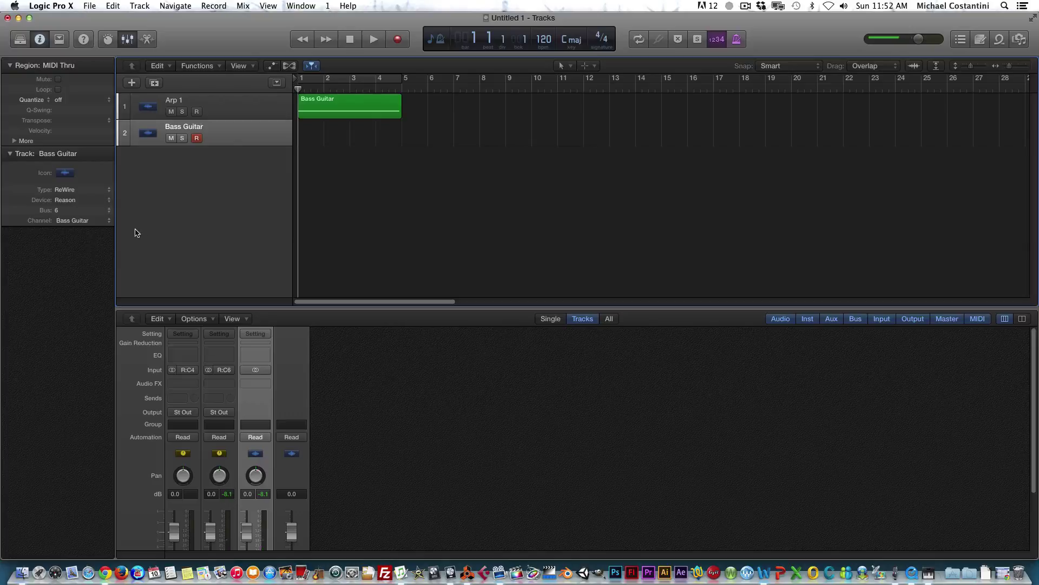
key("r")
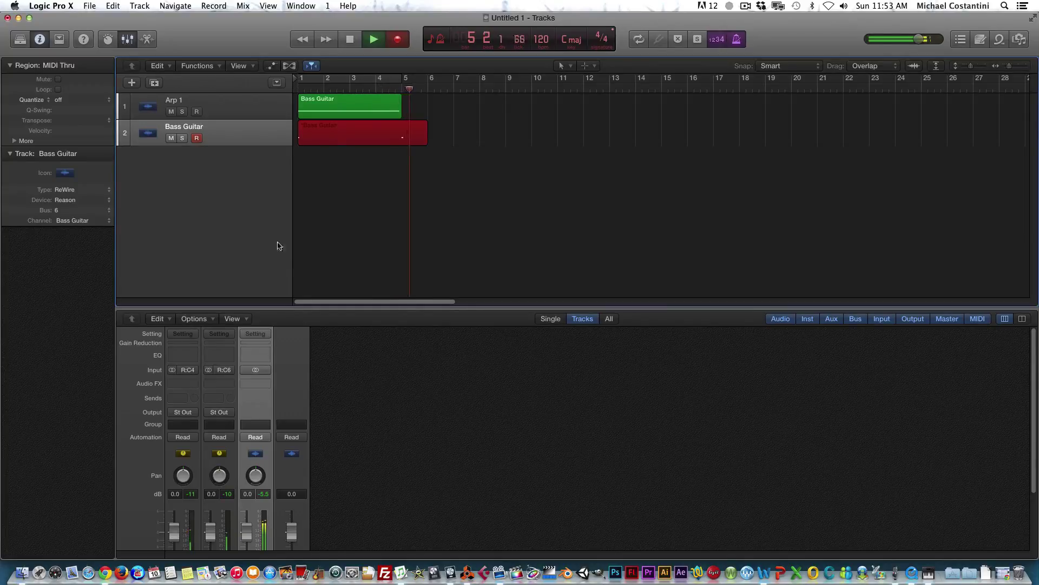
key("space")
- Open the new Bass Guitar region in the Piano Roll and play both tracks from the start for about two bars
double_click(320, 131)
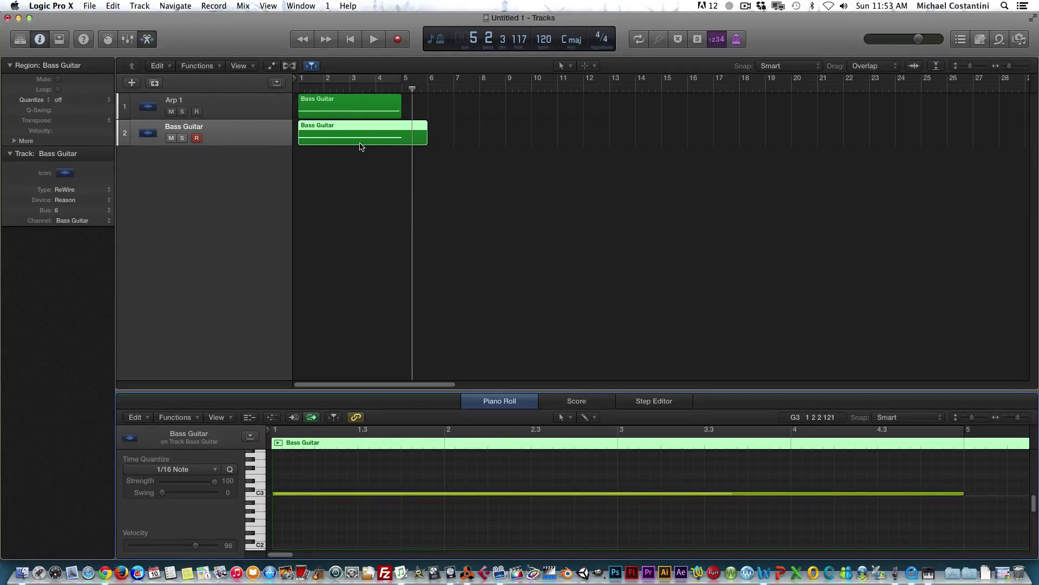
left_click(226, 137)
left_click(295, 92)
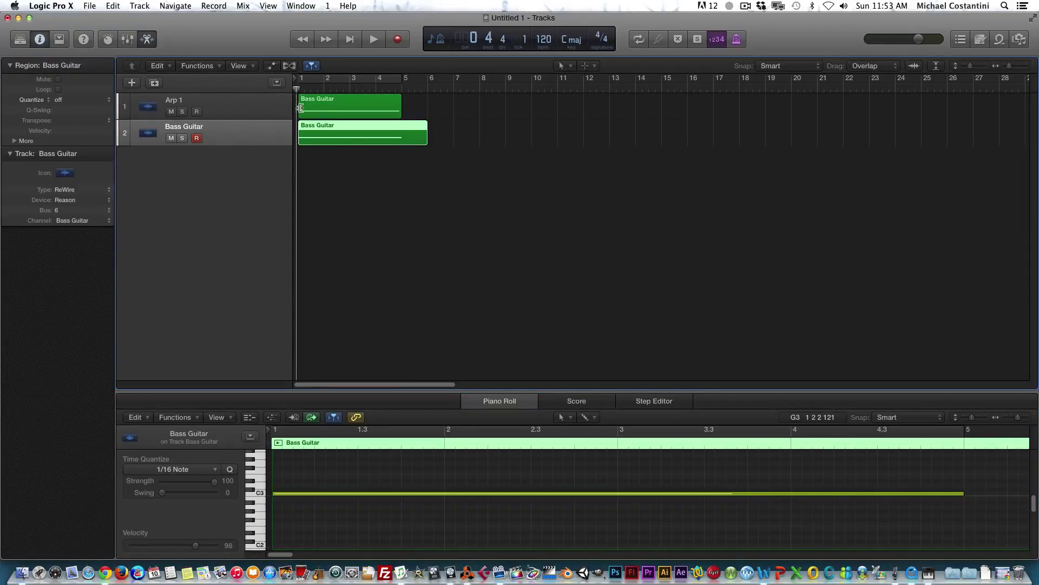
key("space")
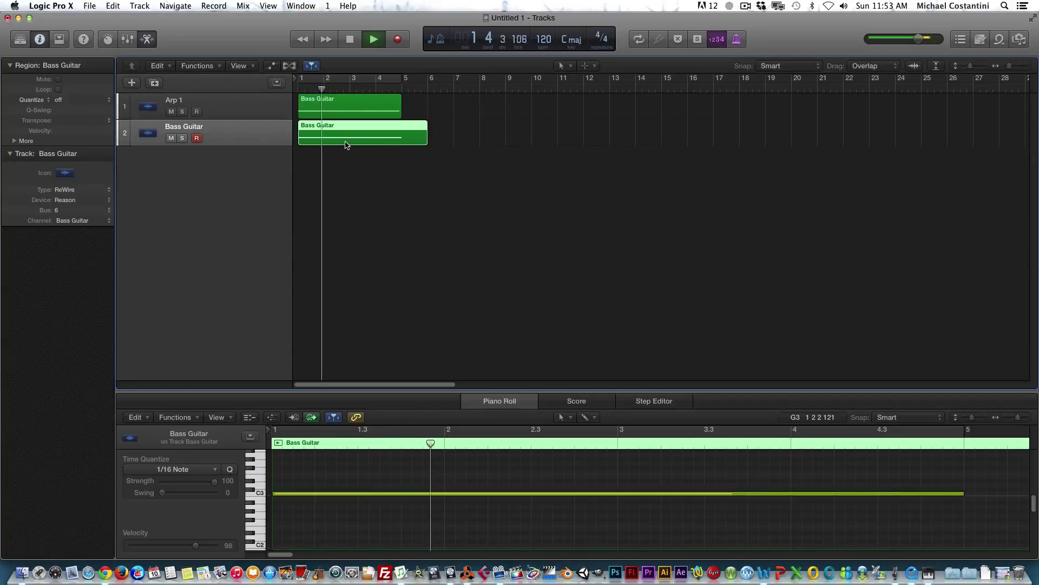
key("space")
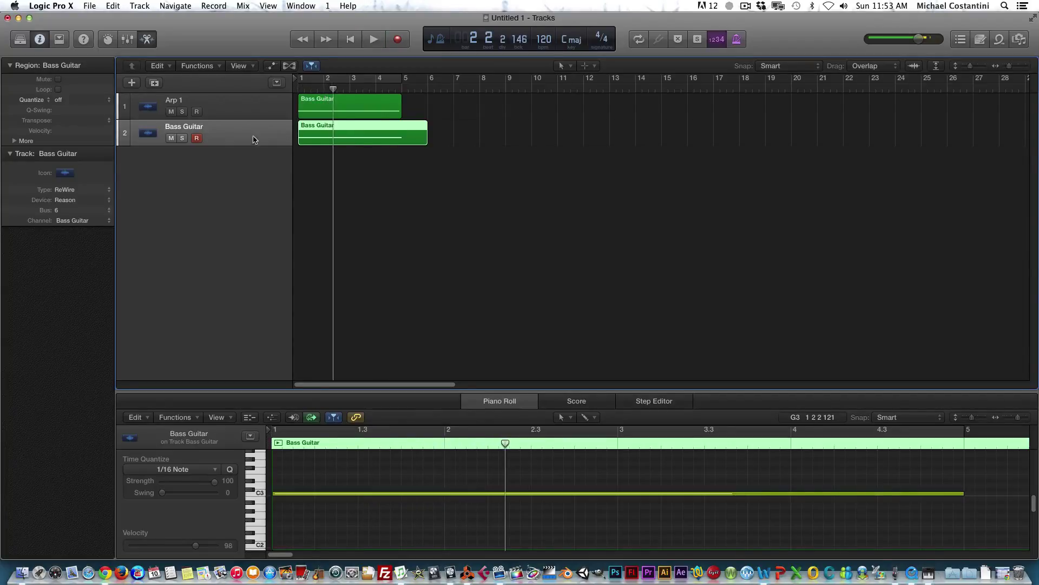
- Show the Library for the Bass Guitar track, switch to Reason, and select the Transport track in the sequencer
left_click(20, 39)
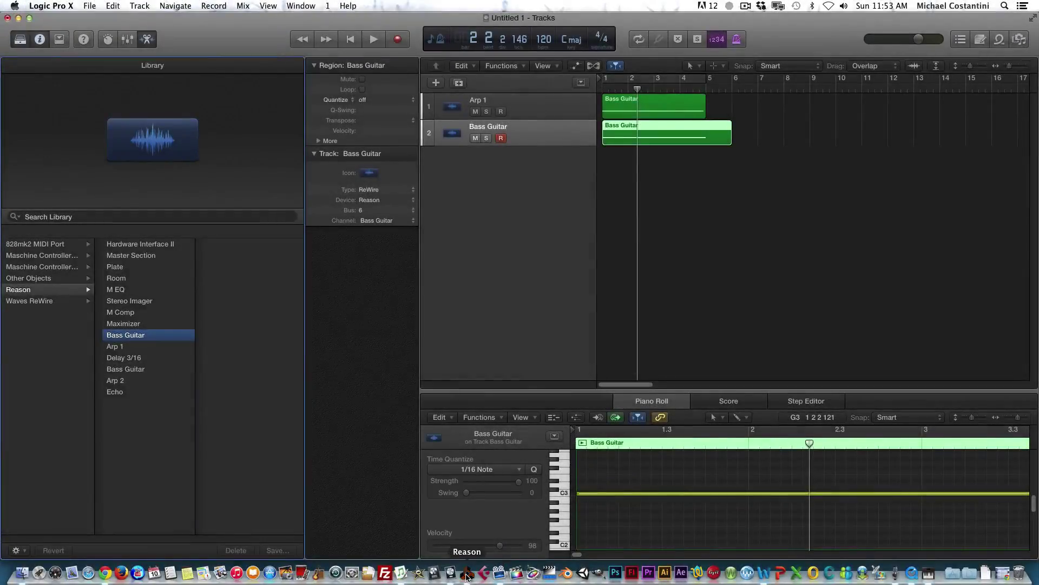
left_click(466, 577)
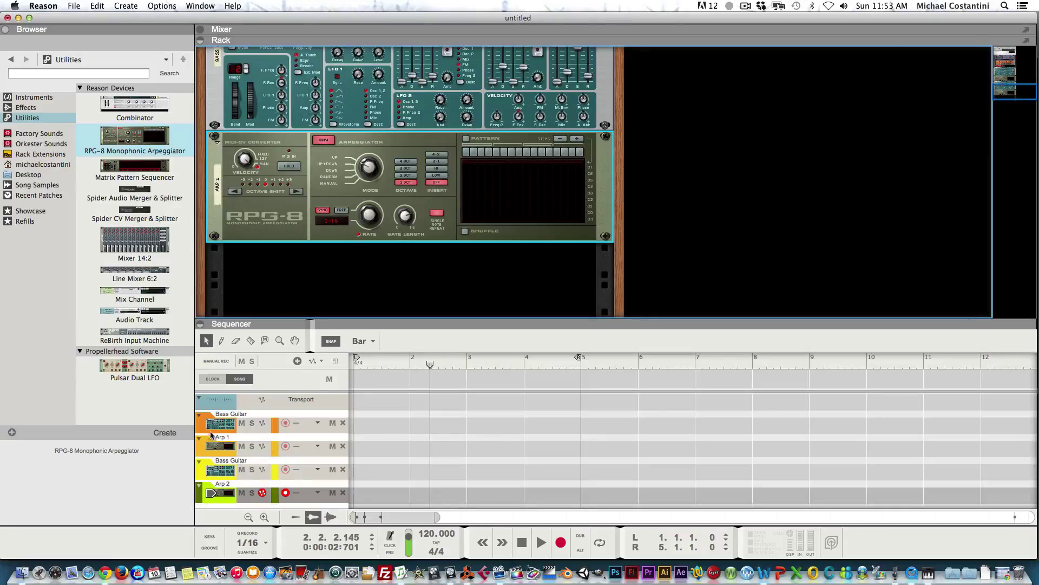
left_click(209, 406)
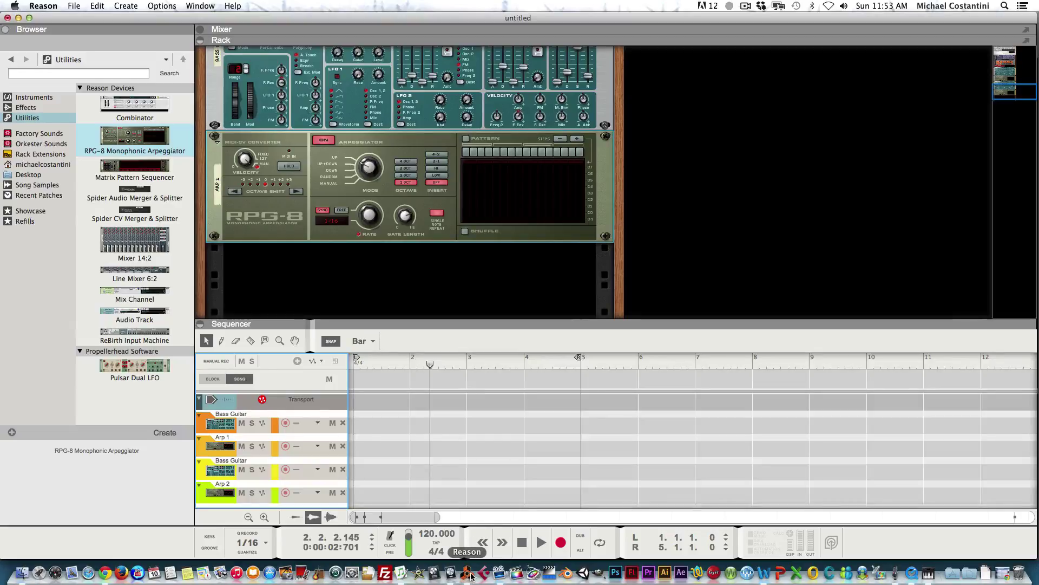
- Switch to Logic Pro X, assign the second track to Reason's Arp 2, and play both tracks from the start to just past bar 5
left_click(451, 573)
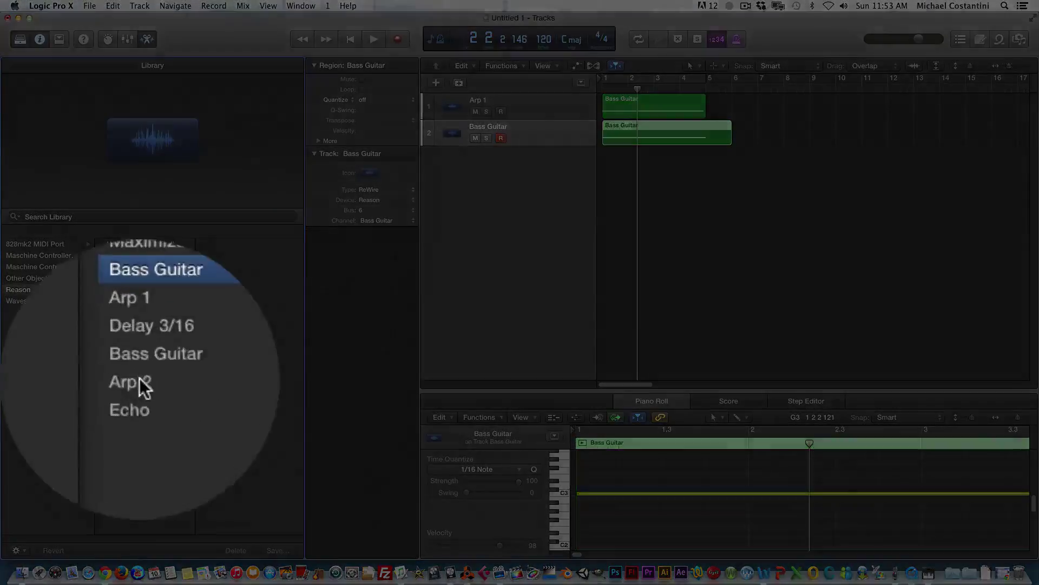
left_click(119, 379)
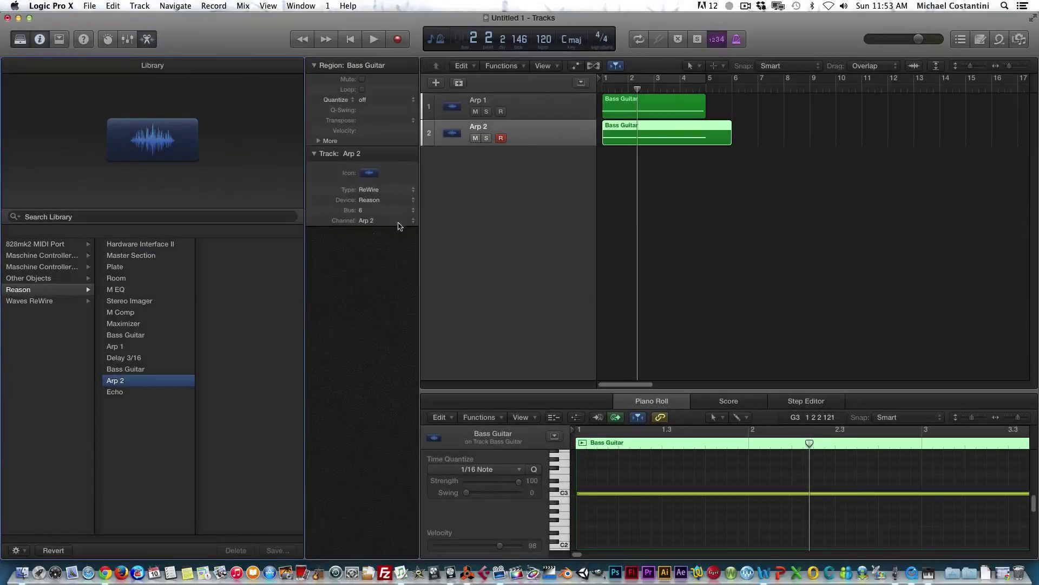
left_click_drag(641, 89, 576, 85)
key("space")
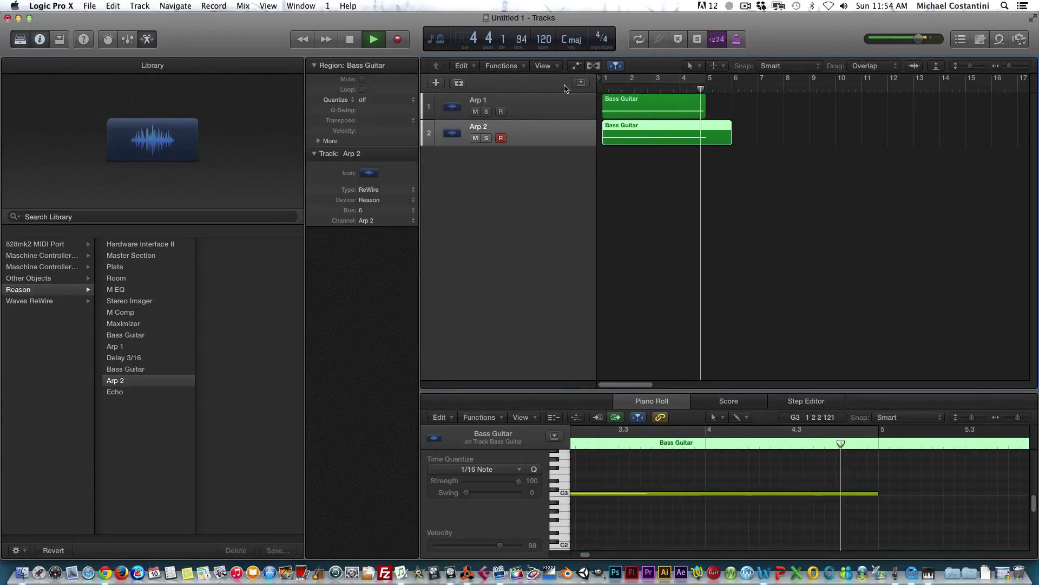
key("space")
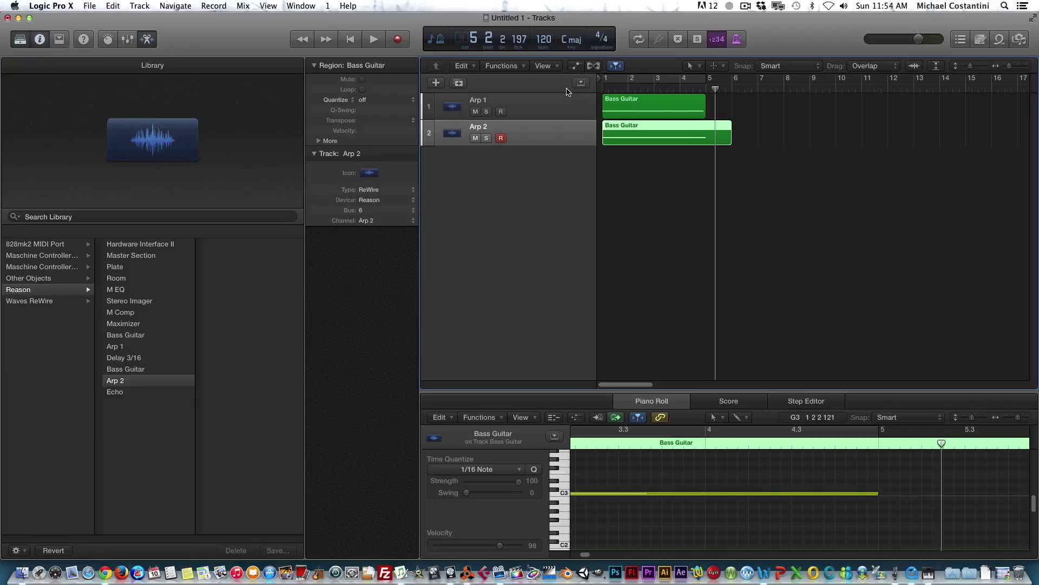
- Check the Reason device assigned to the Arp 1 track and the Arp 2 track in the Library, and hide the Library
left_click(509, 103)
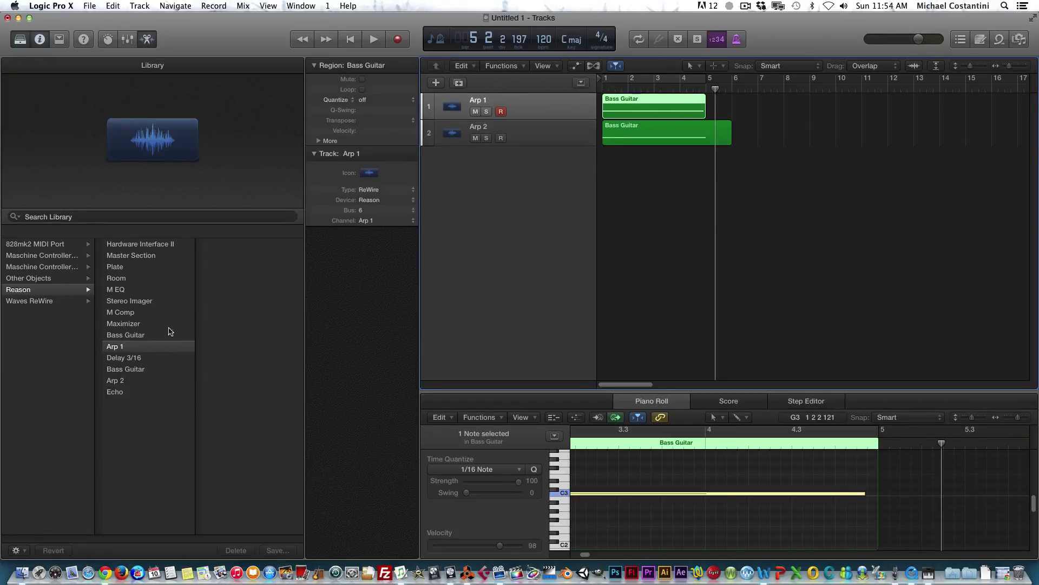
left_click(528, 133)
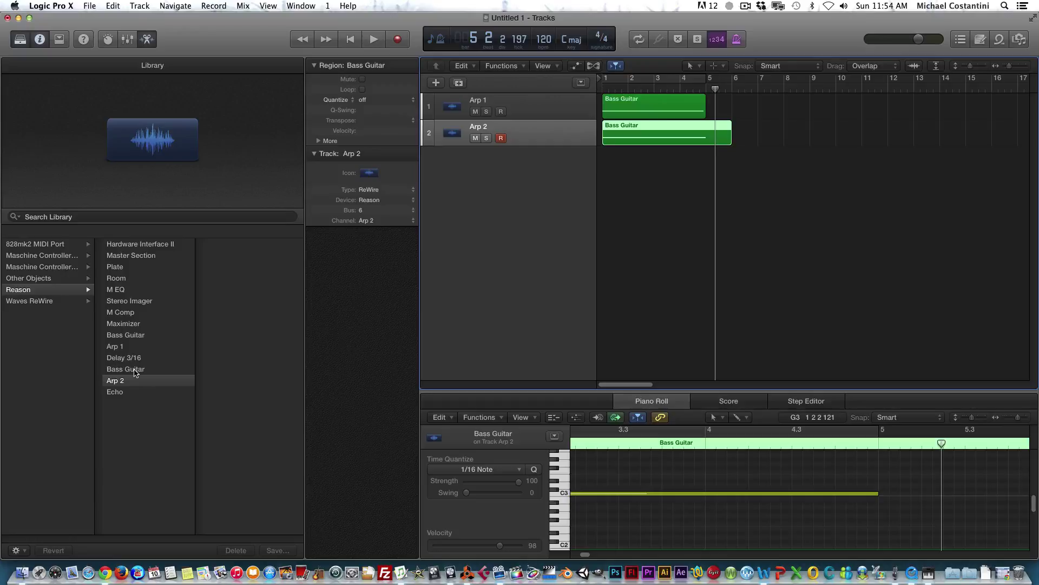
left_click(20, 41)
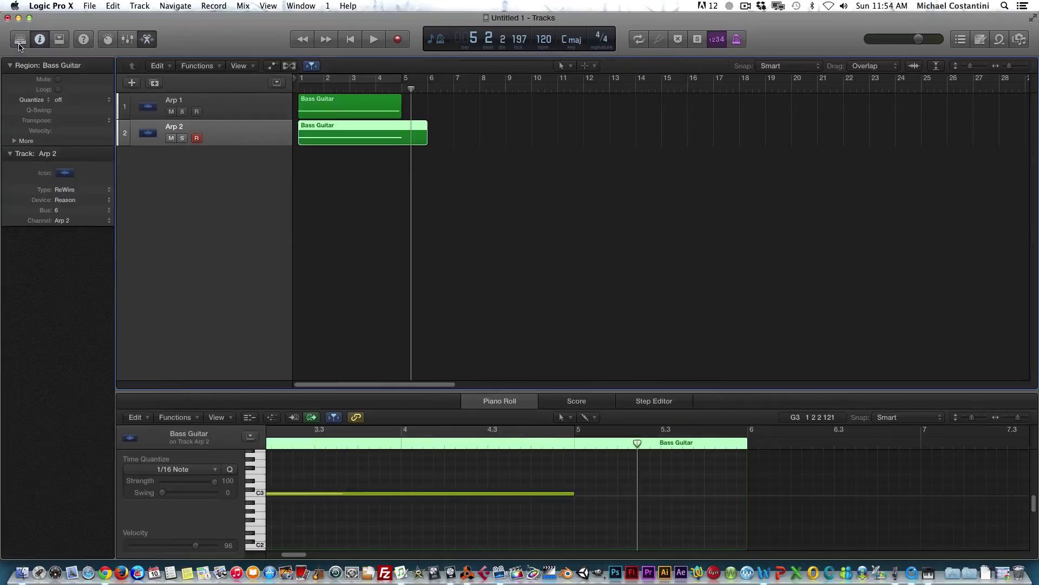